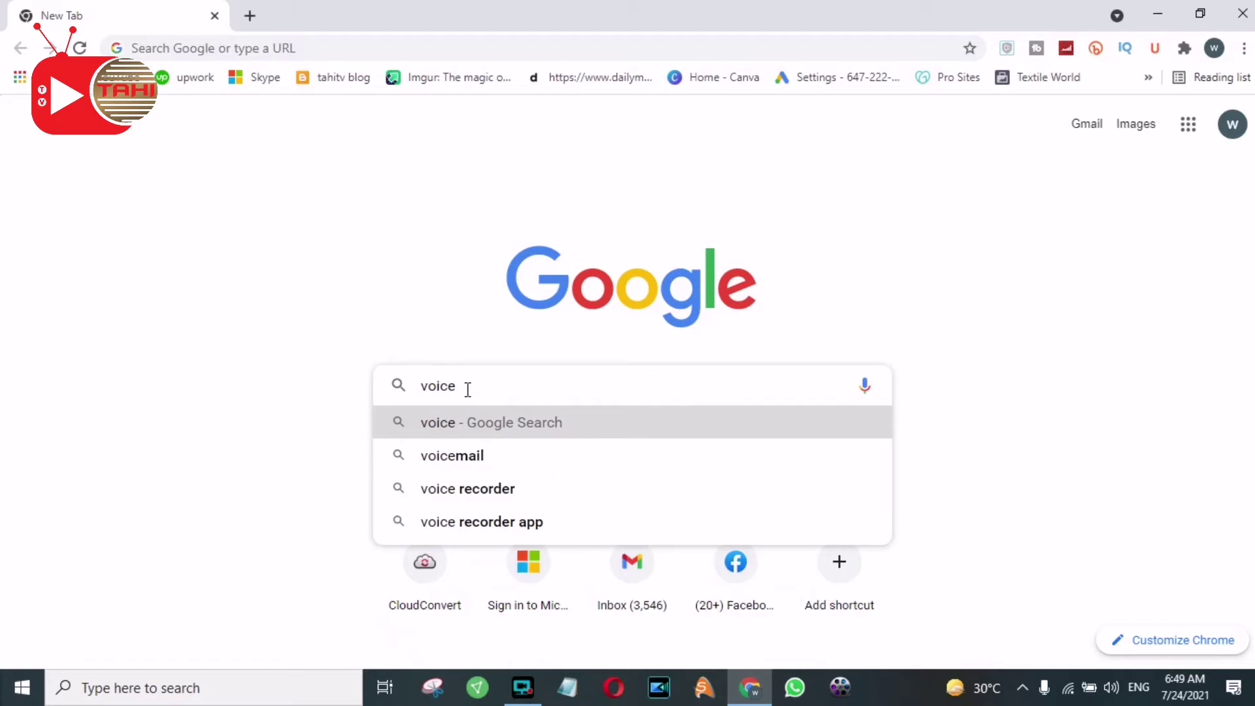
Search Google for voiceover123
text(23)
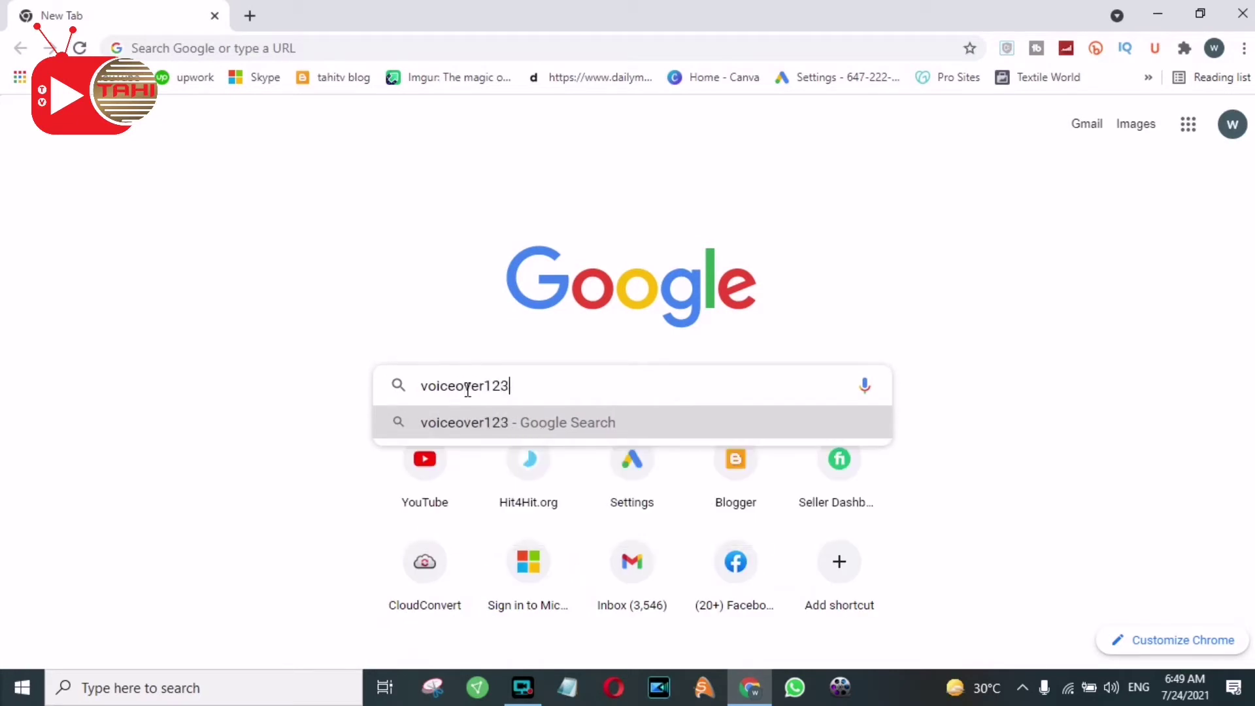
key(Return)
text(\)
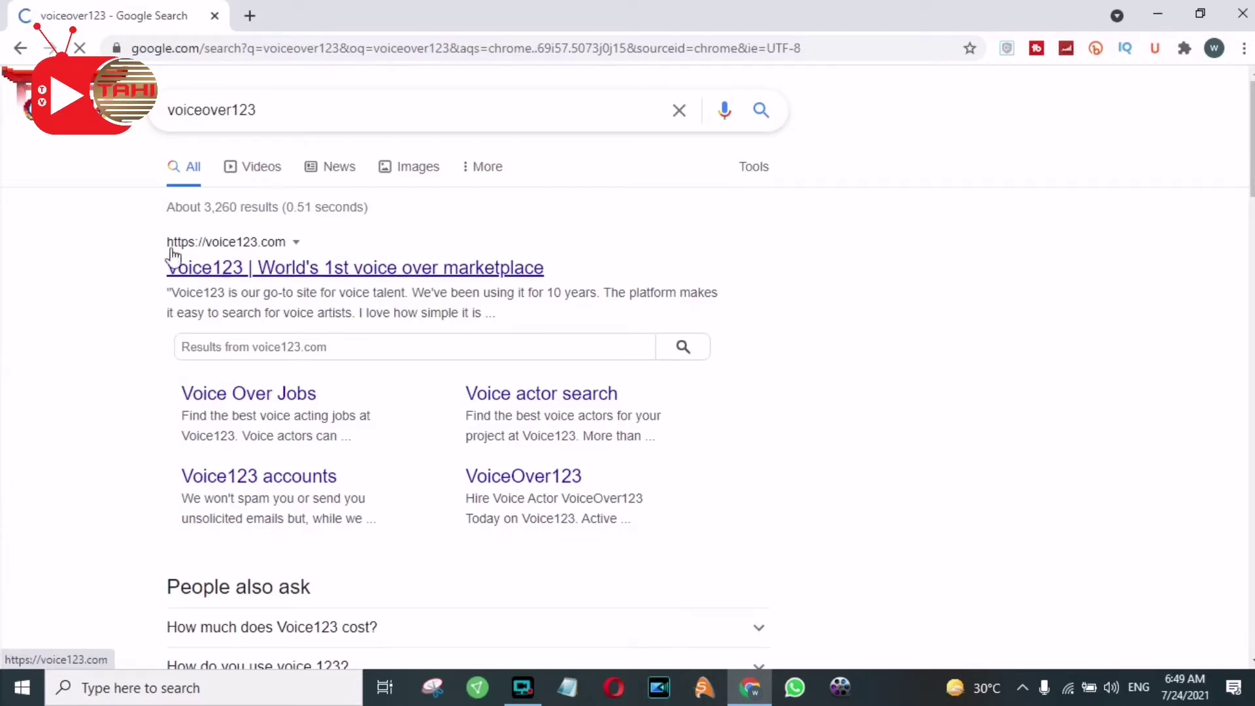
Open the Voice123 site from the results and scroll through its How it works section
click(374, 289)
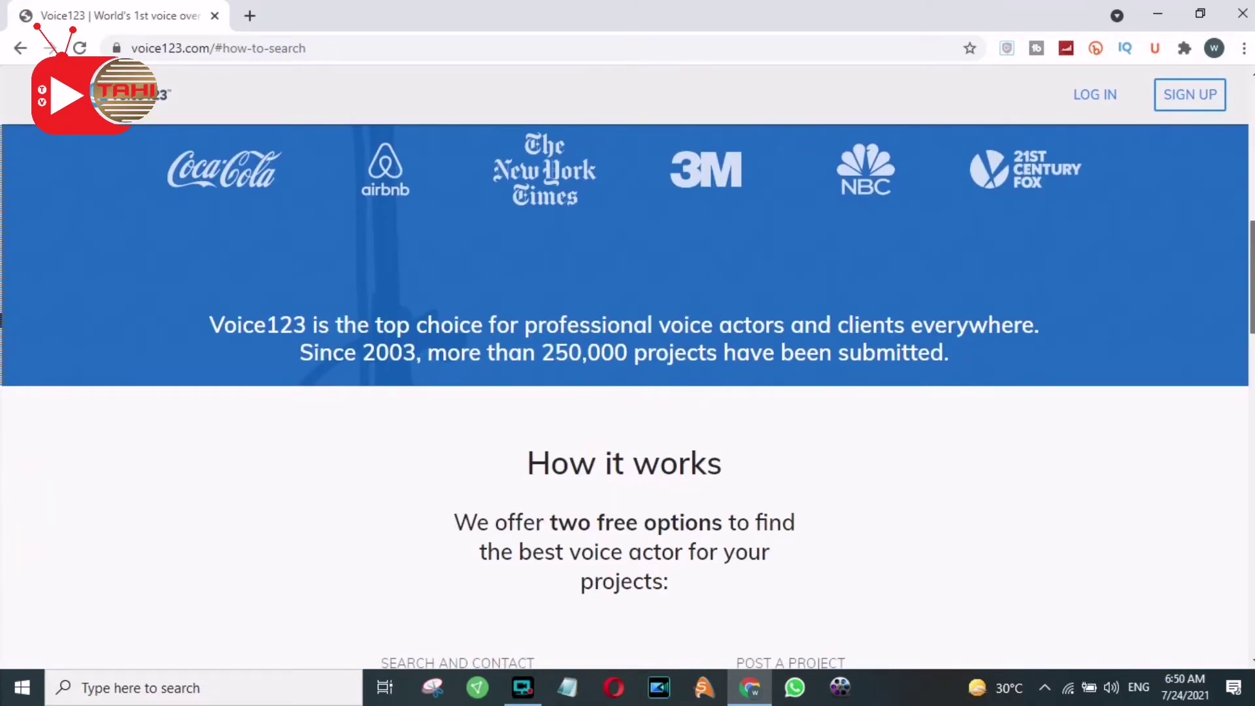
scroll(624, 345, up, 3)
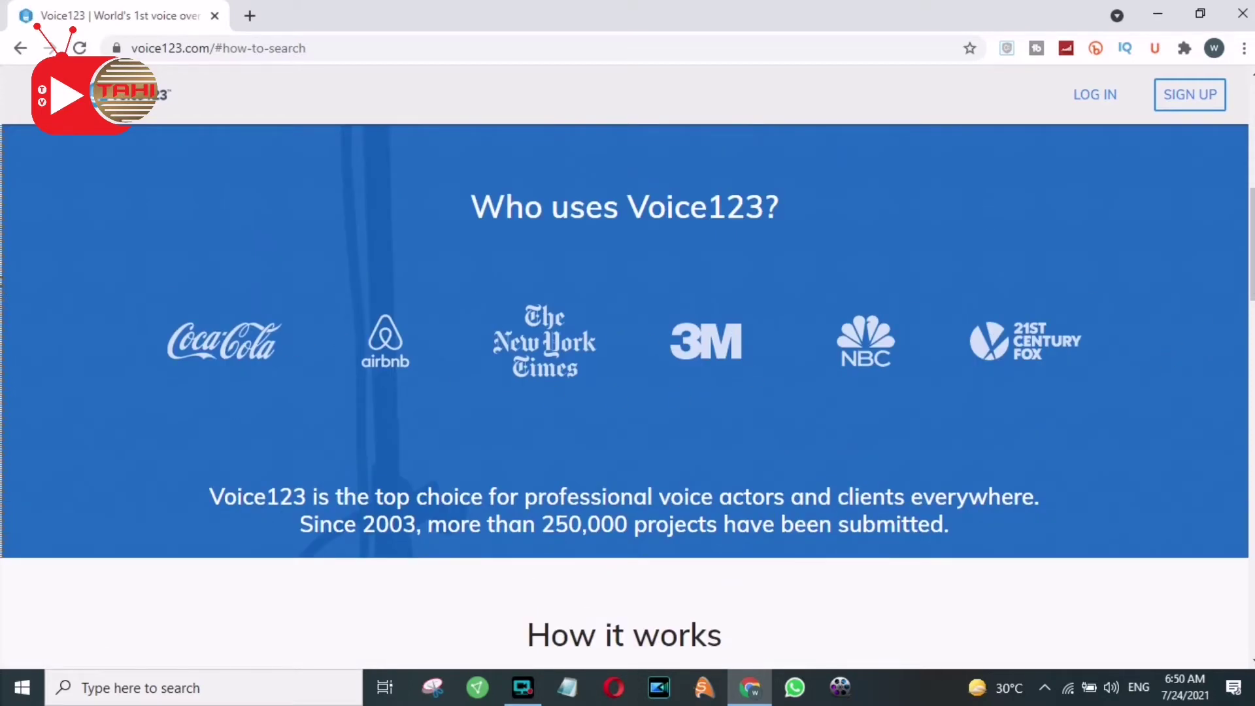
scroll(625, 393, down, 6)
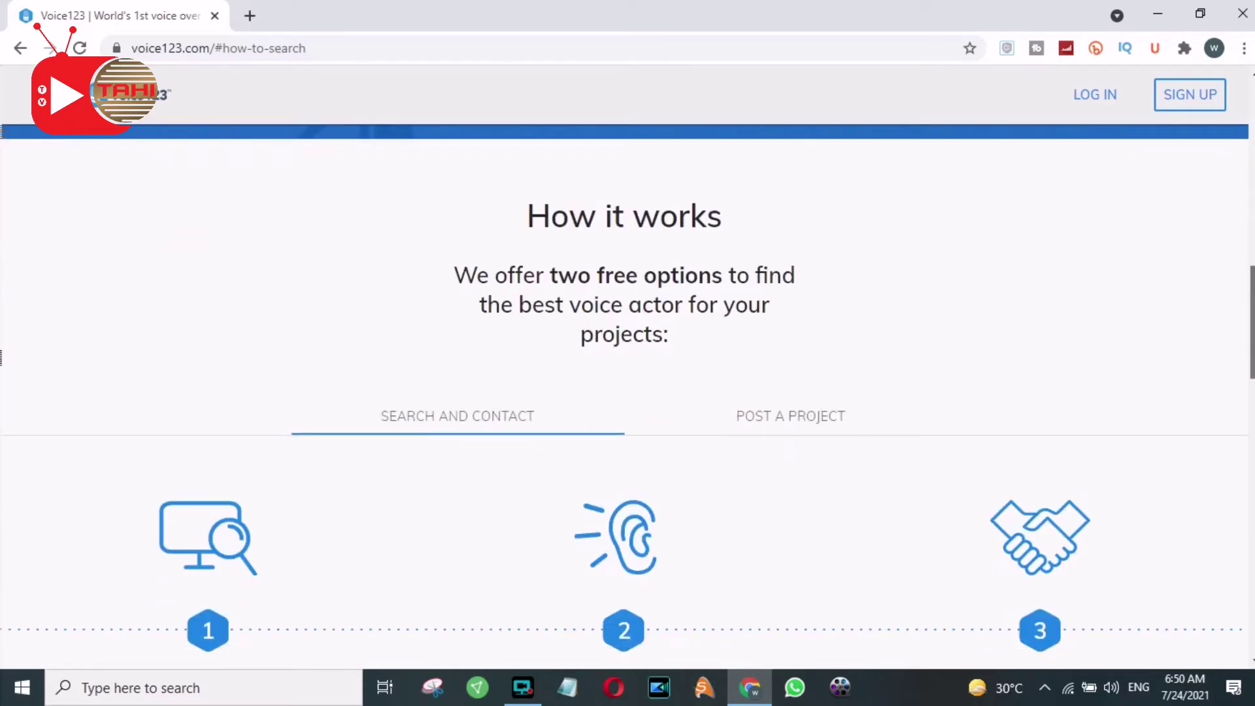
scroll(624, 392, down, 4)
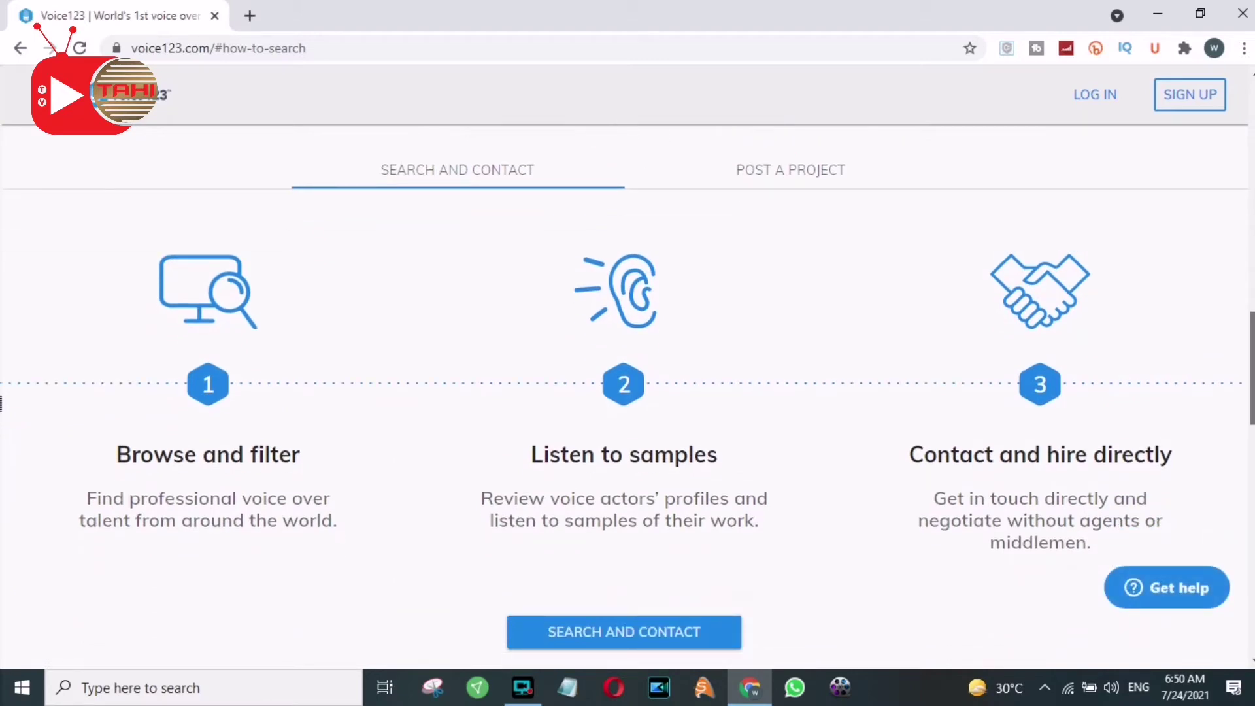
scroll(624, 393, down, 4)
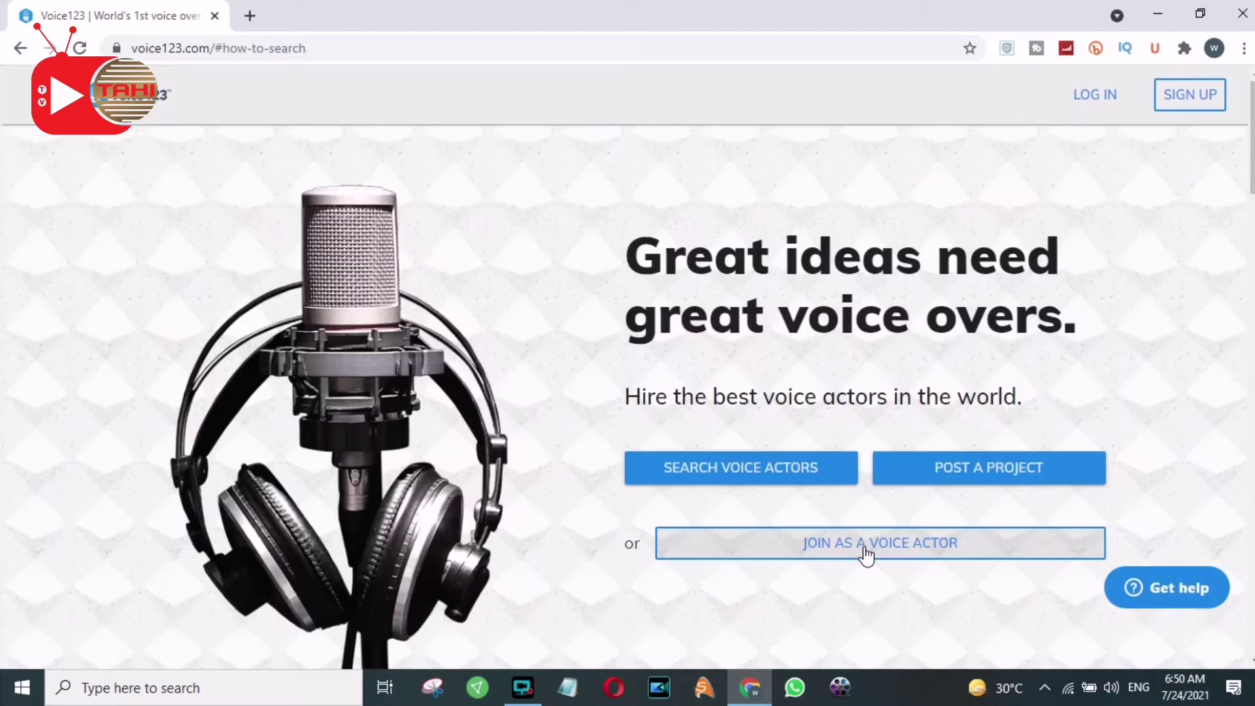
Start the voice actor sign-up with Urdu and Punjabi as fluent languages
click(787, 541)
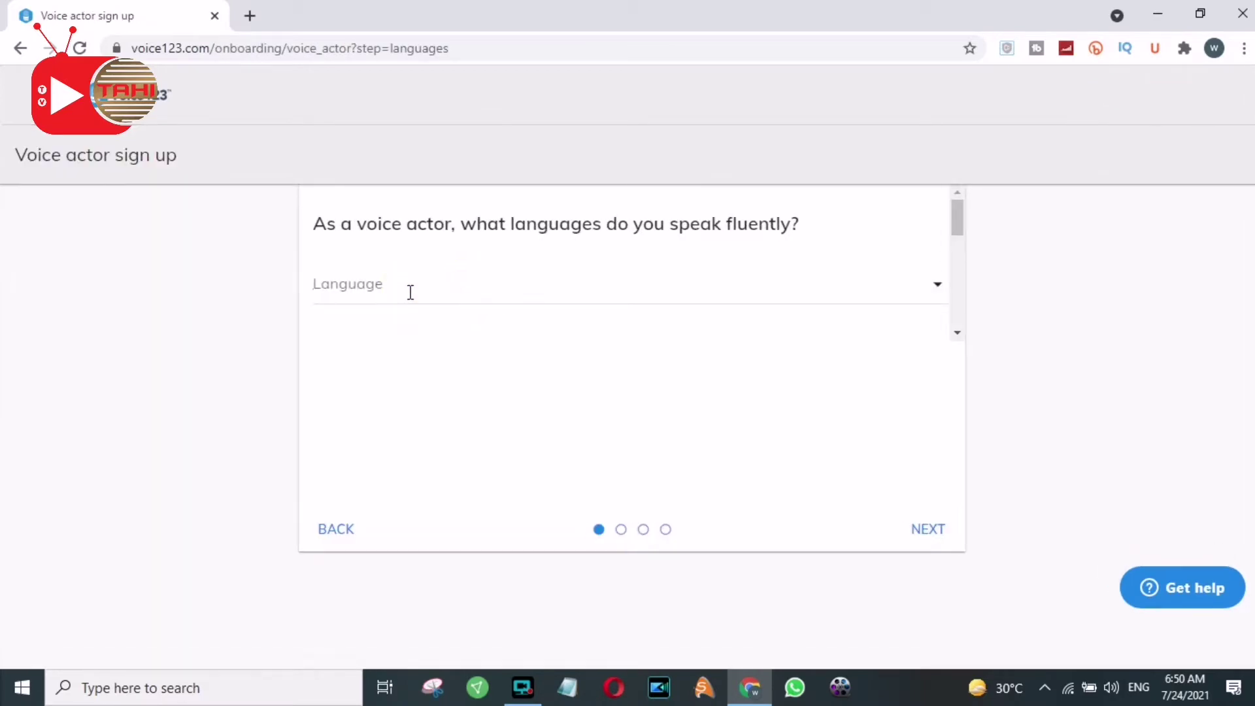
click(386, 287)
text(Urdu)
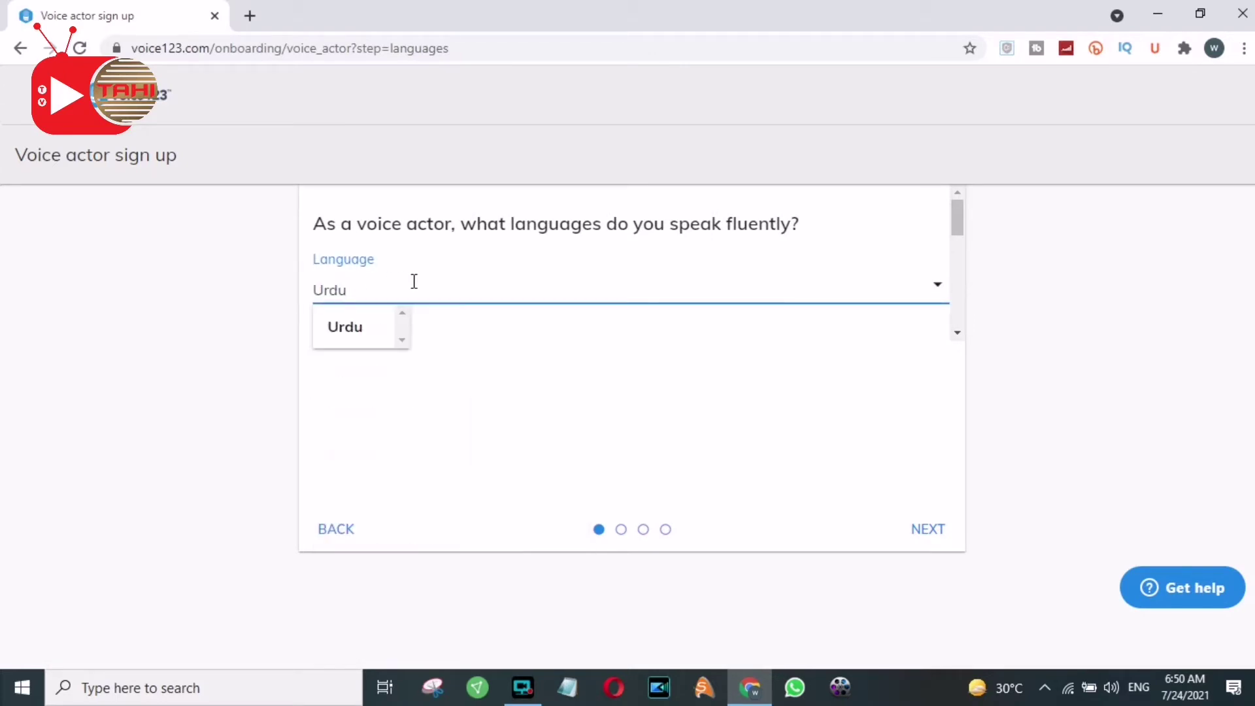
key(Return)
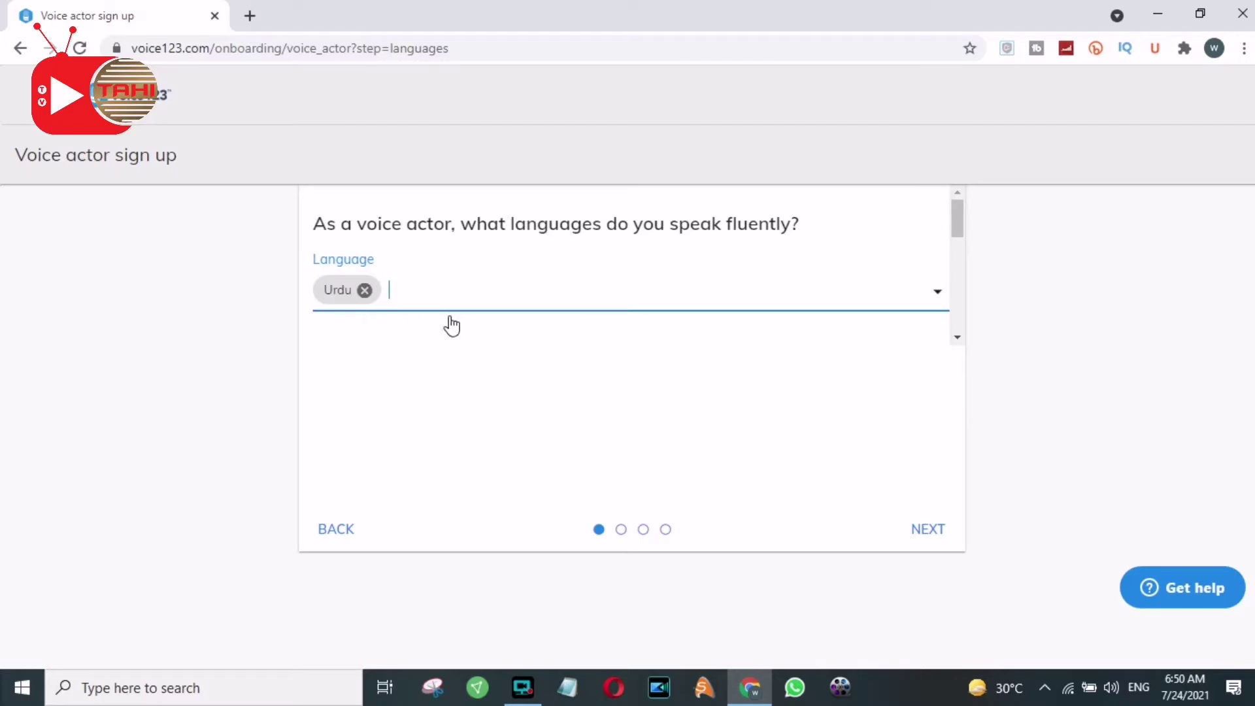
text(punjabi)
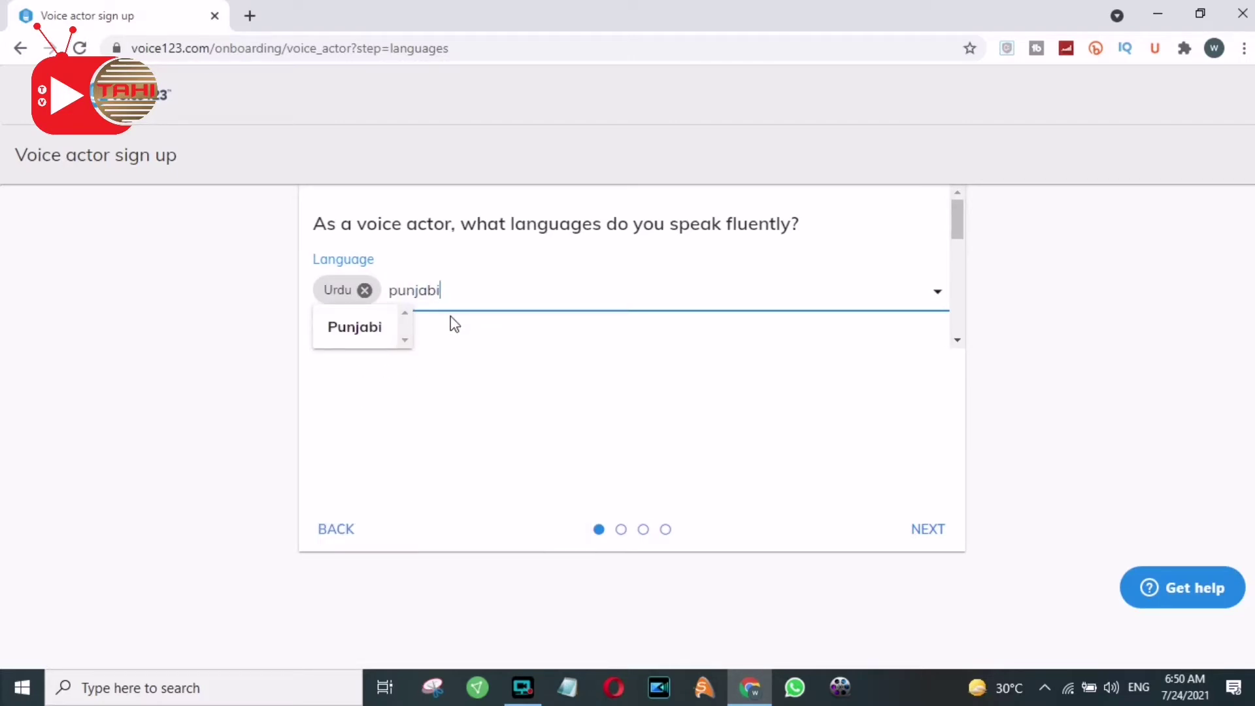
key(Return)
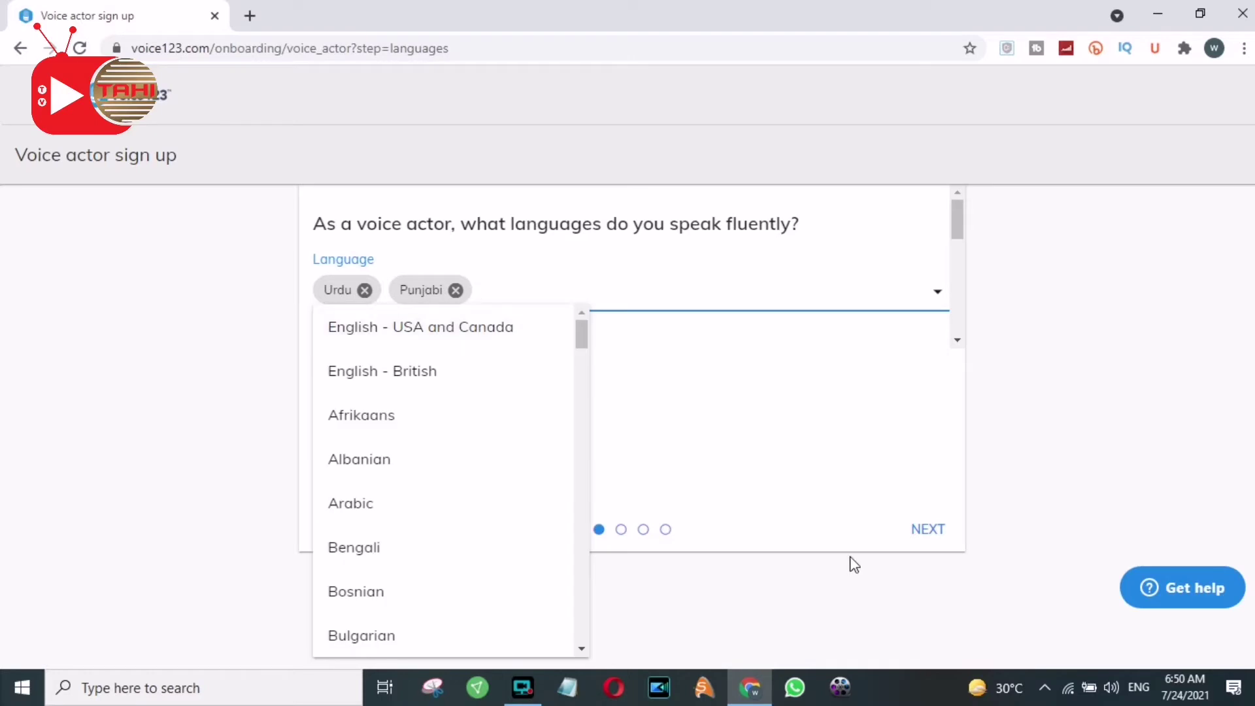
click(924, 533)
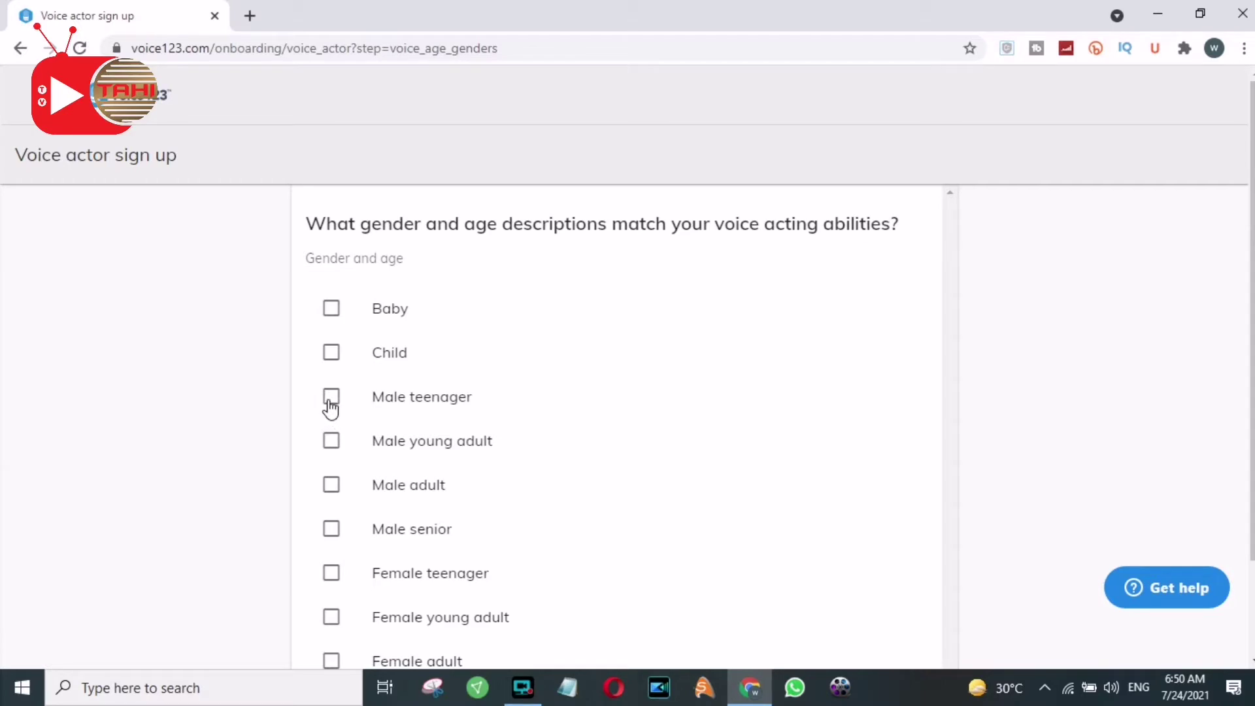
Choose Male young adult as the matching voice description
click(330, 440)
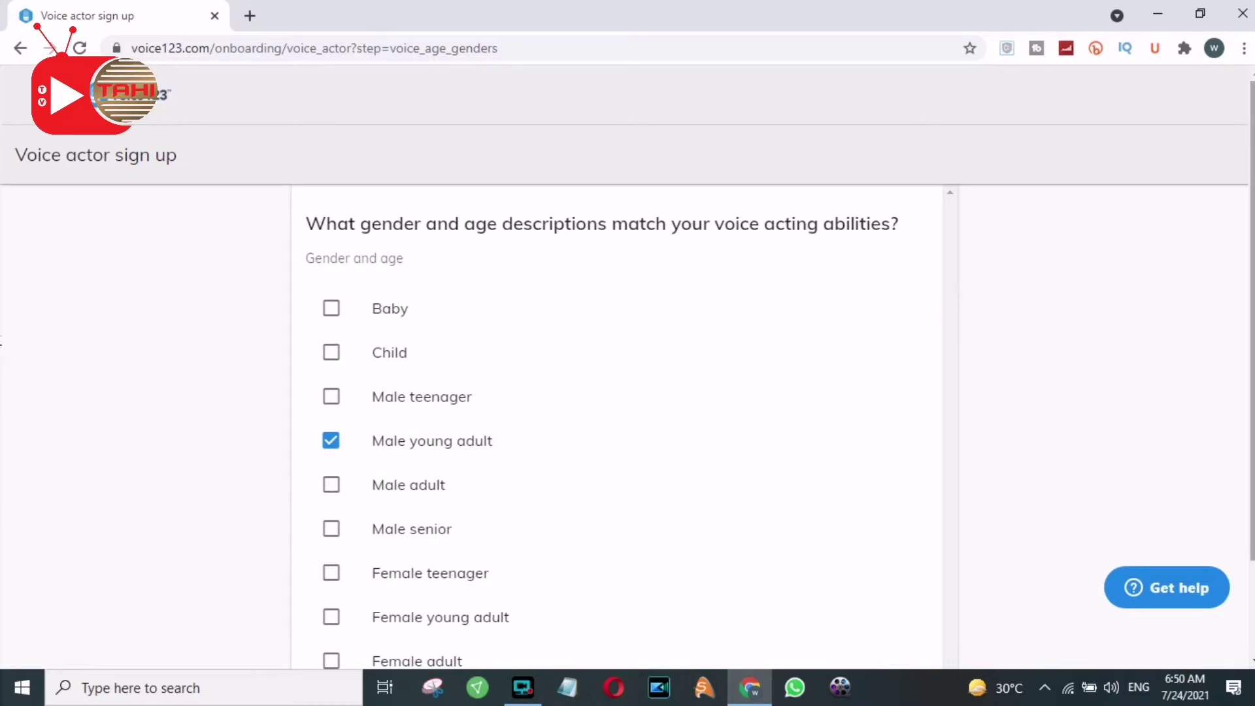
scroll(1, 340, down, 3)
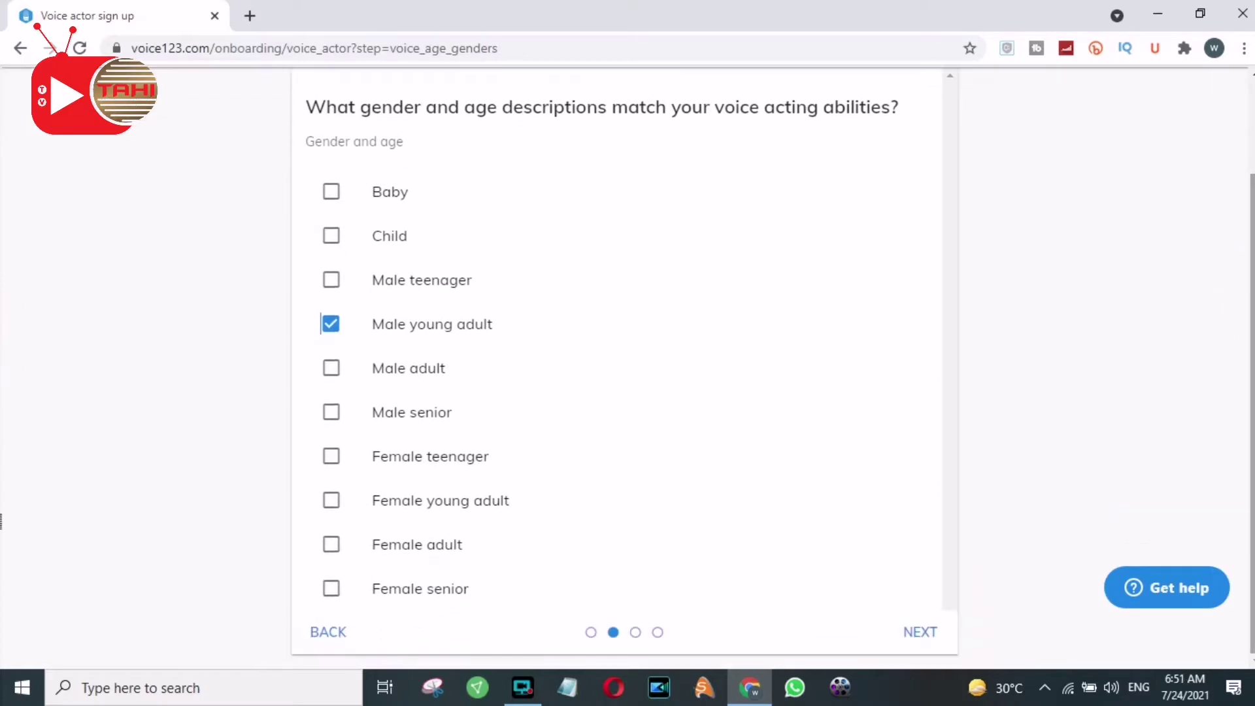
click(934, 632)
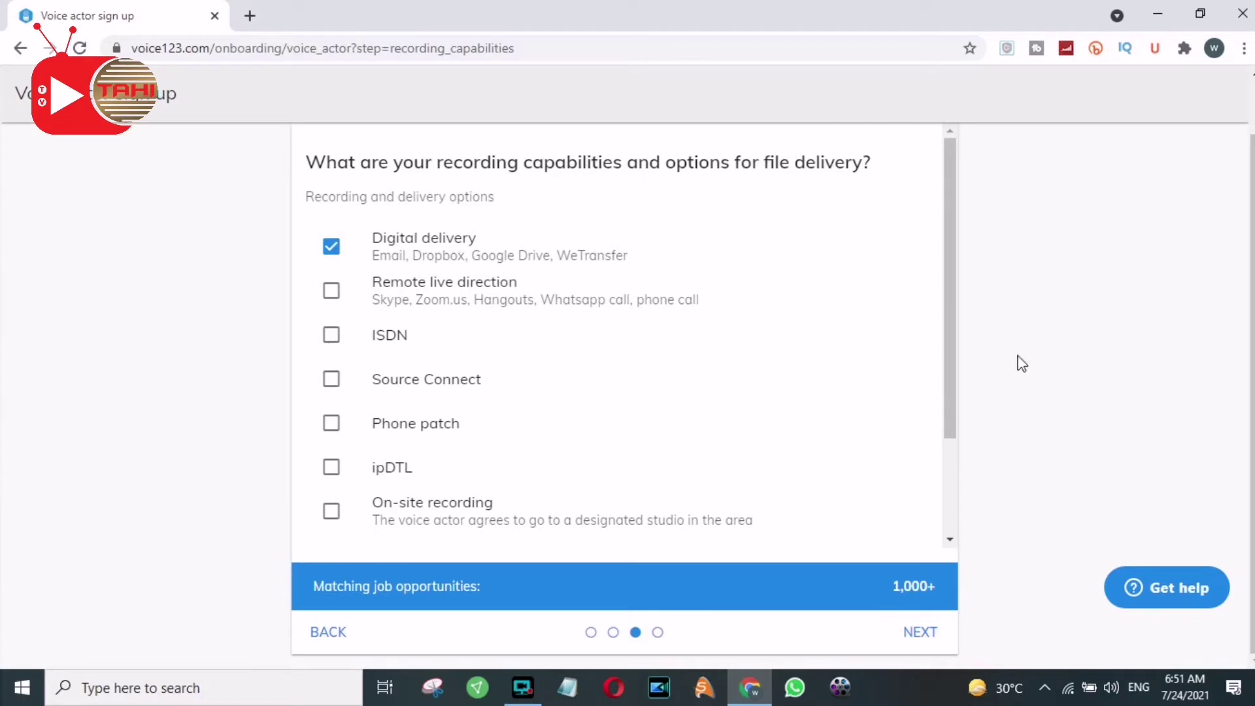
Keep Digital delivery as the recording capability
click(950, 333)
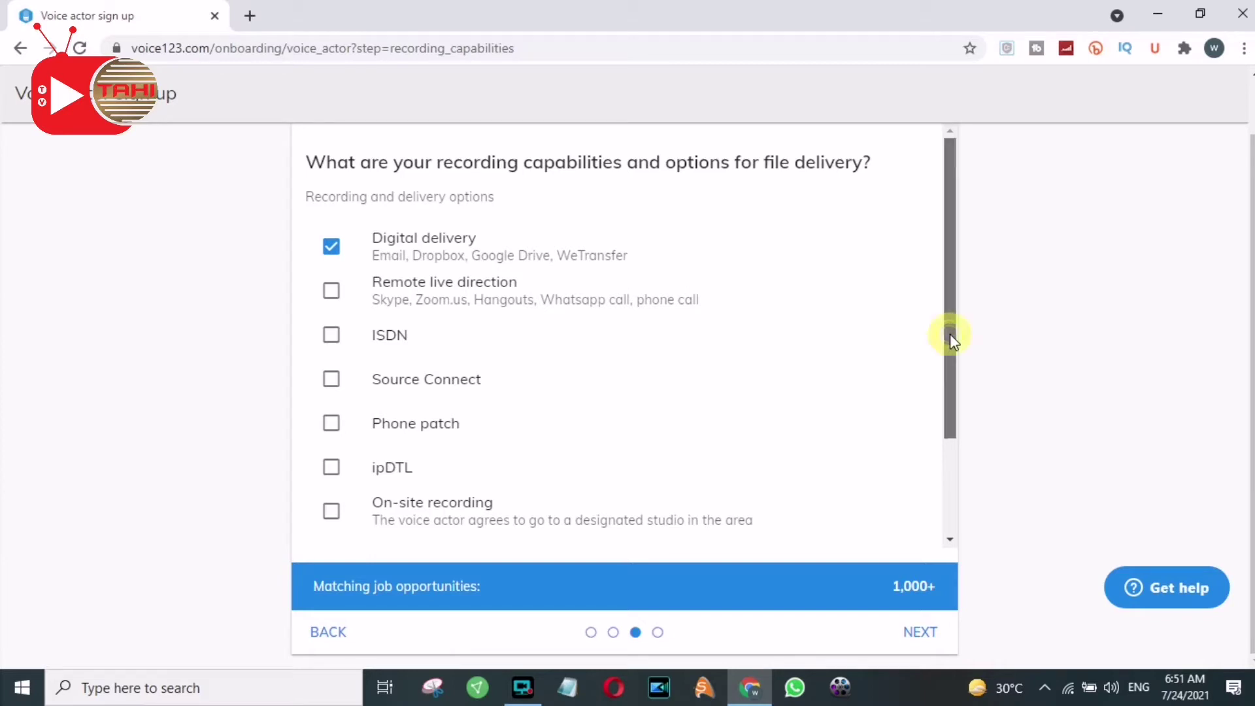
drag(951, 340, 949, 510)
click(930, 632)
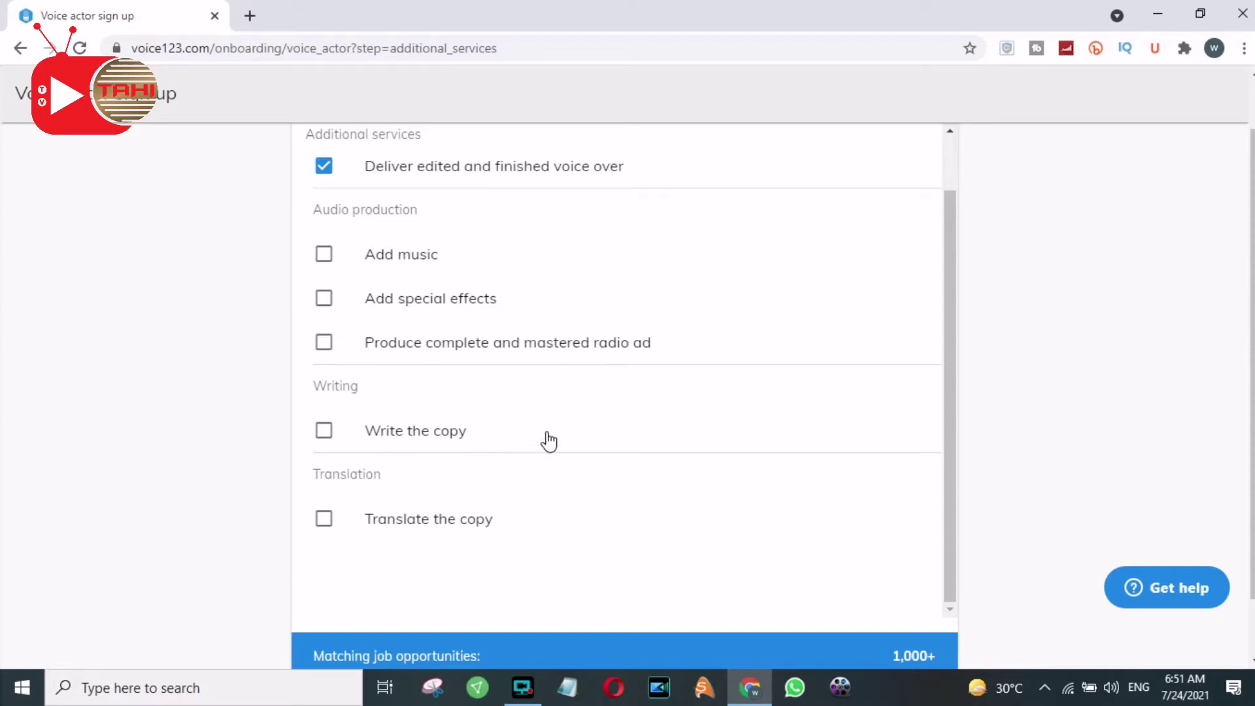
Keep 'Deliver edited and finished voice over' as the additional service and finish the questions
click(950, 615)
scroll(950, 614, down, 1)
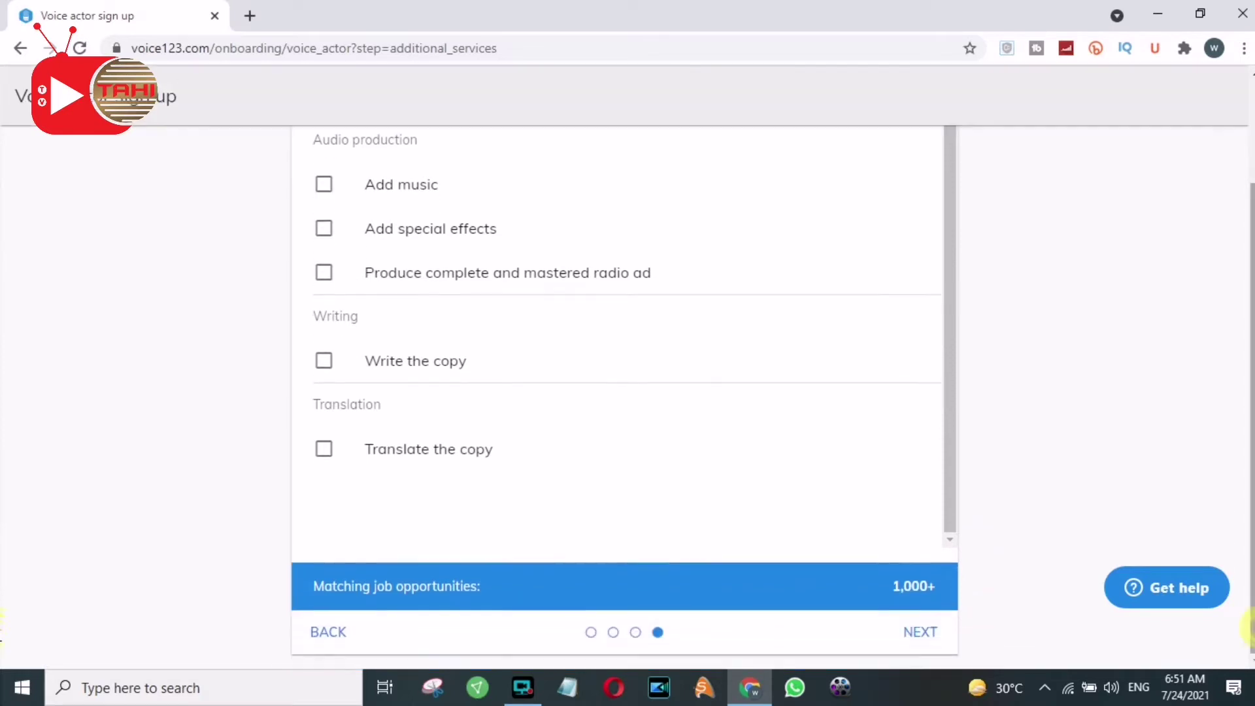
click(921, 632)
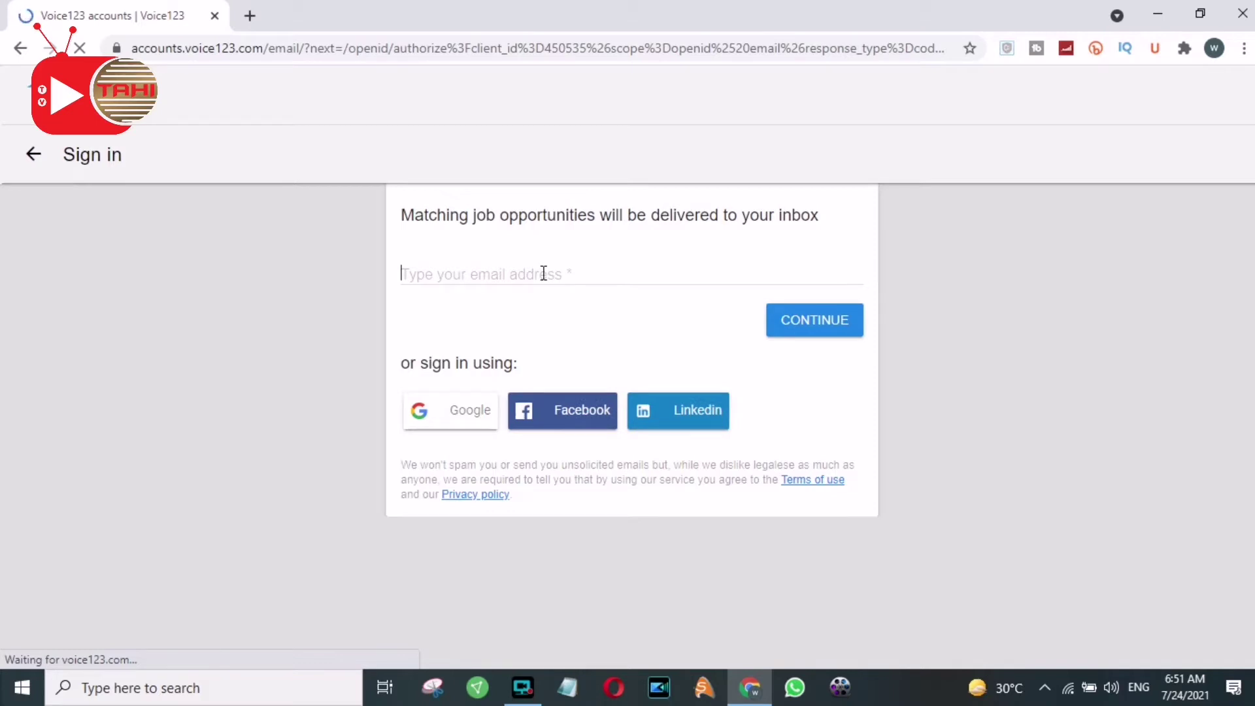
Sign in with the account's saved e-mail address
text(raza)
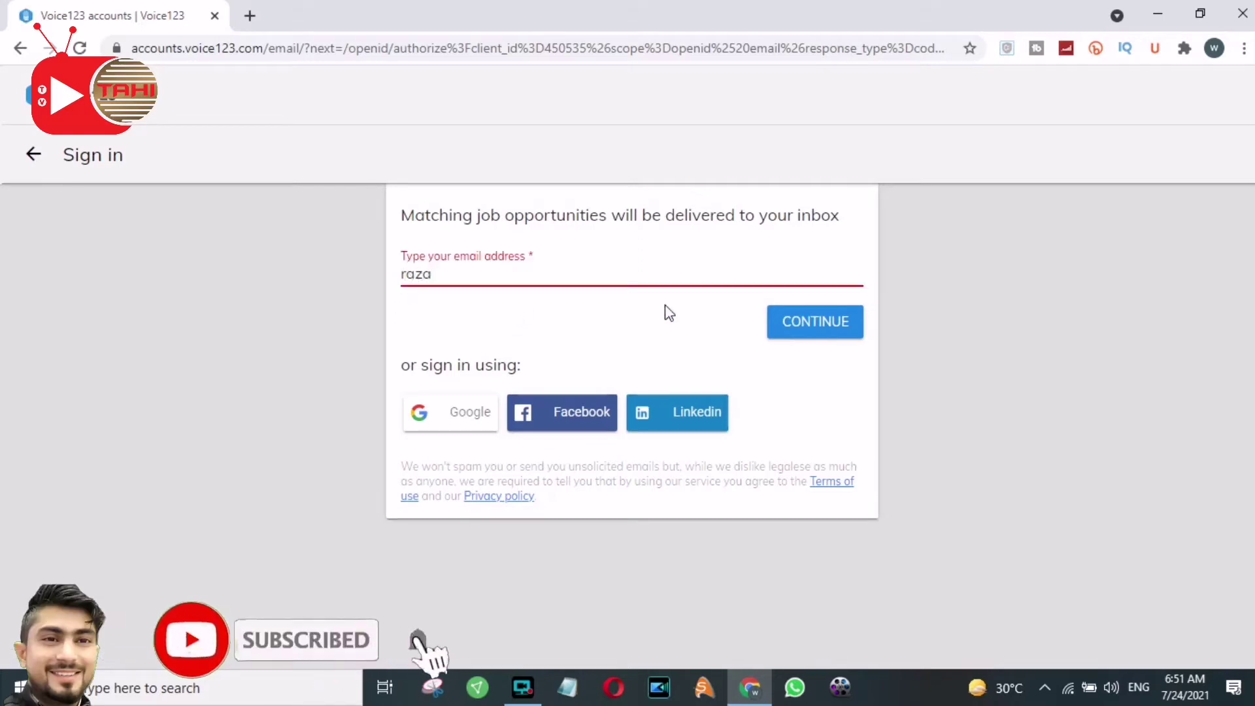
click(468, 274)
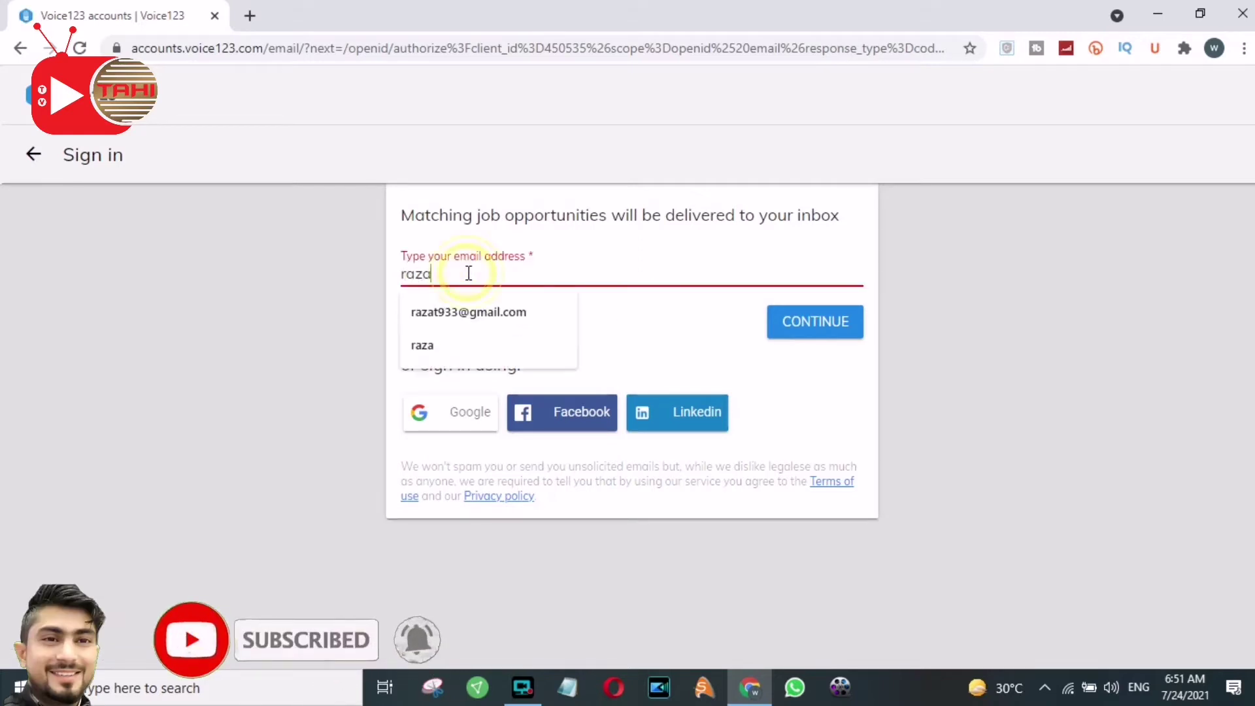
click(474, 312)
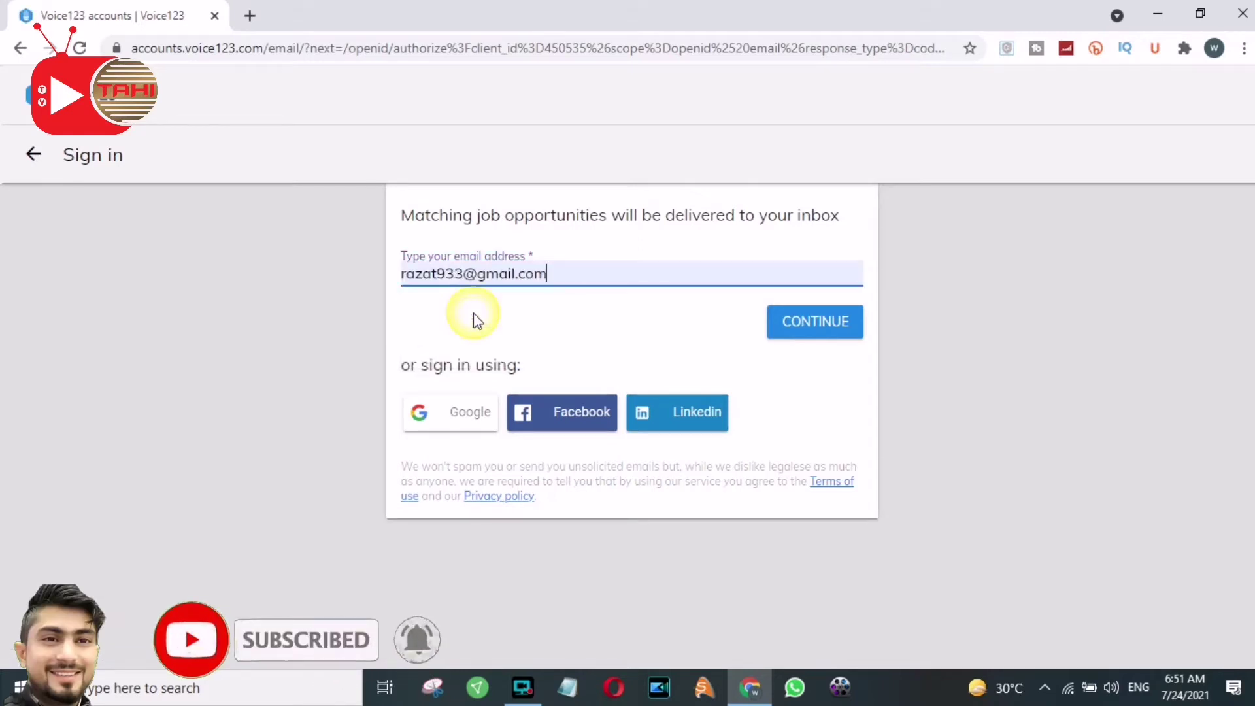
click(843, 327)
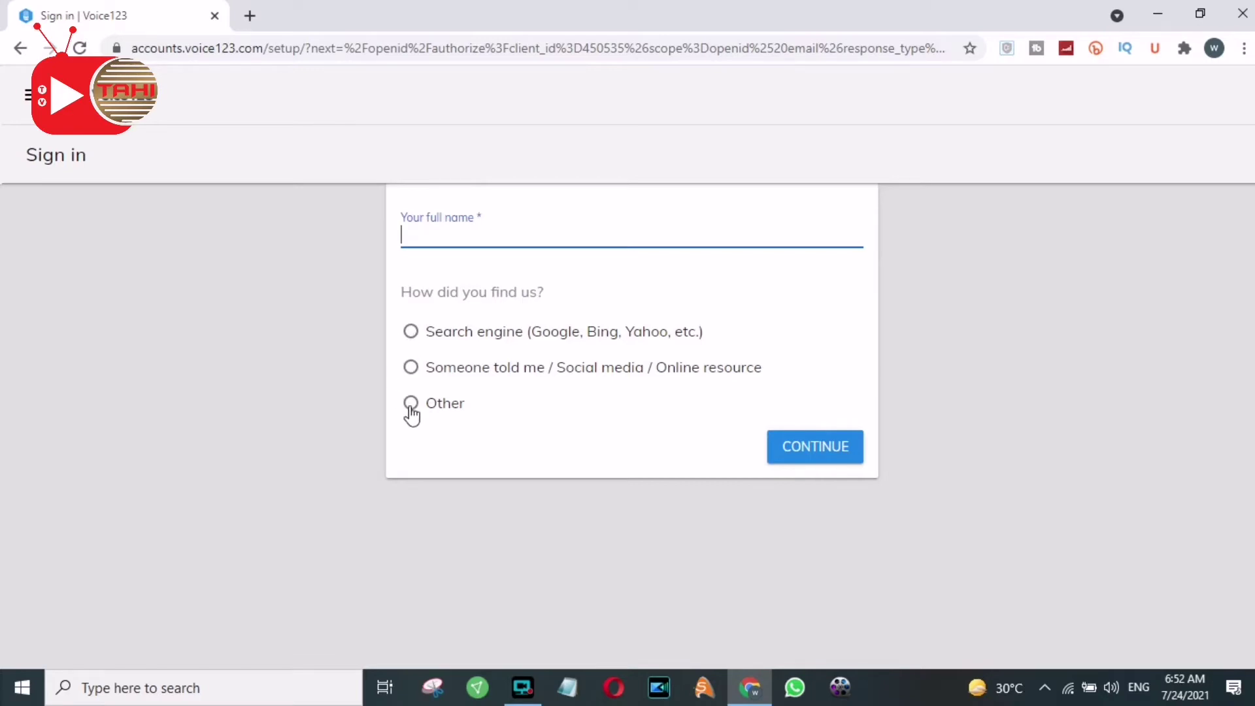
Choose the social media referral, enter the account holder's full name, and submit
click(415, 376)
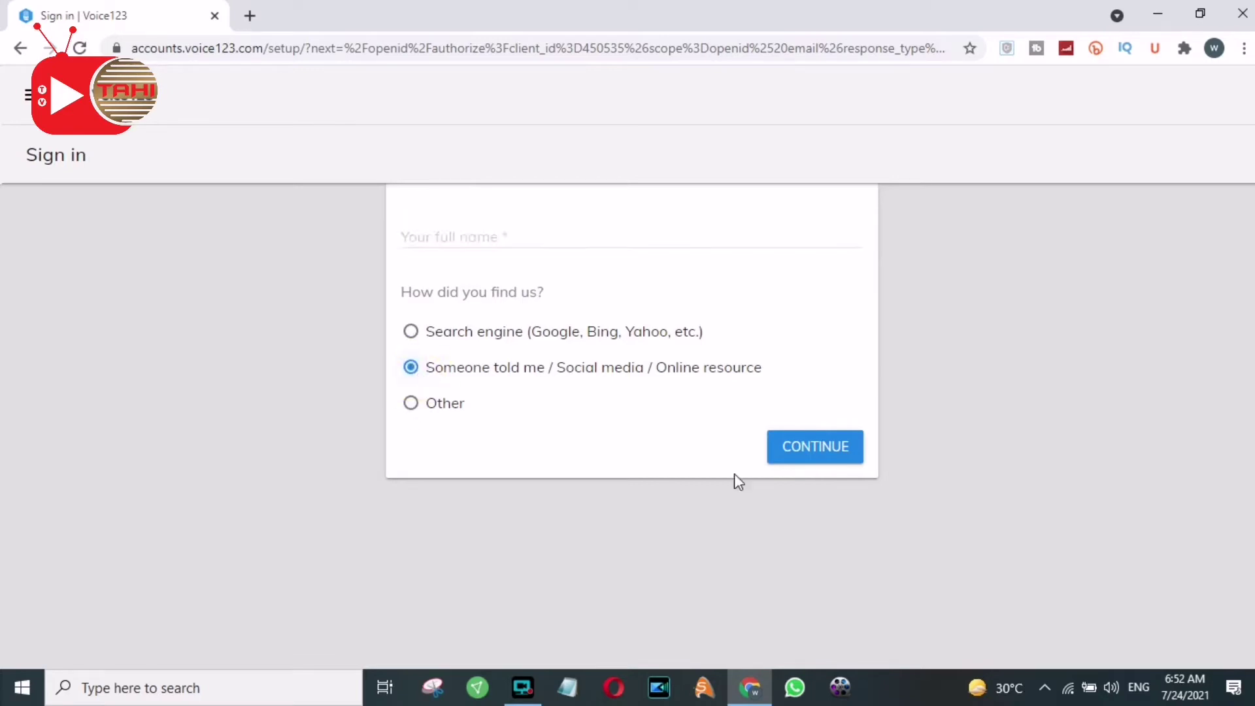
click(466, 233)
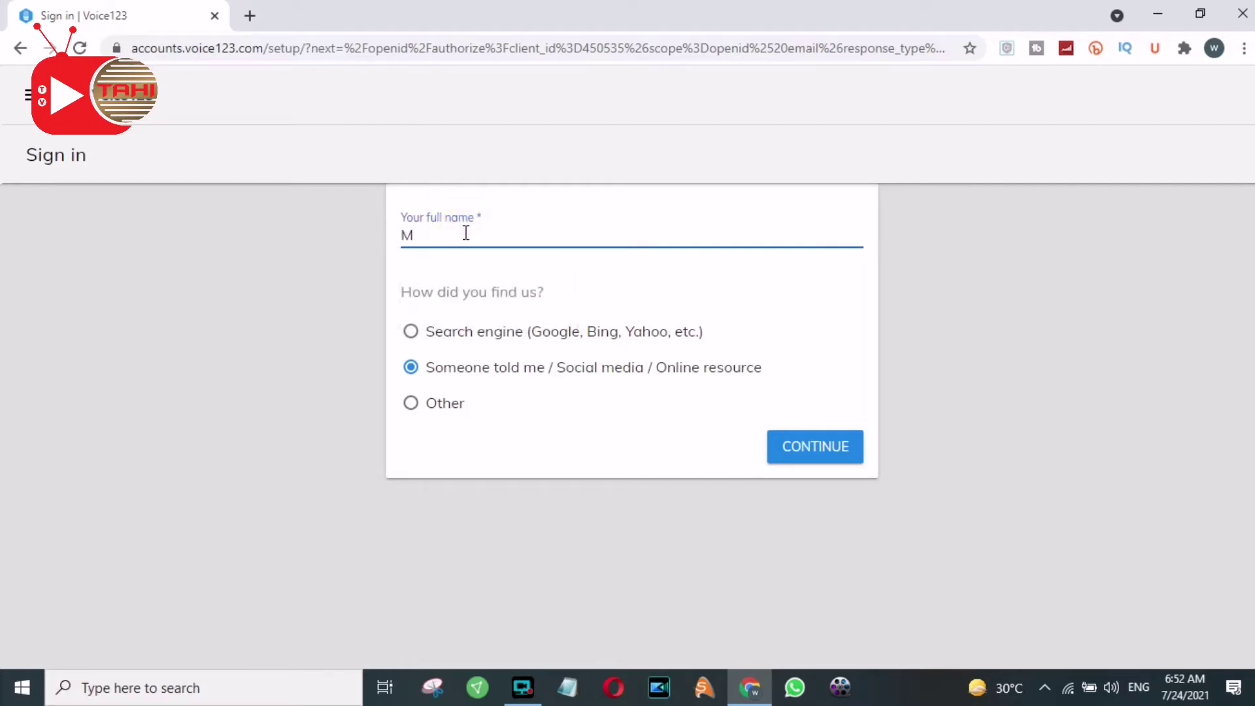
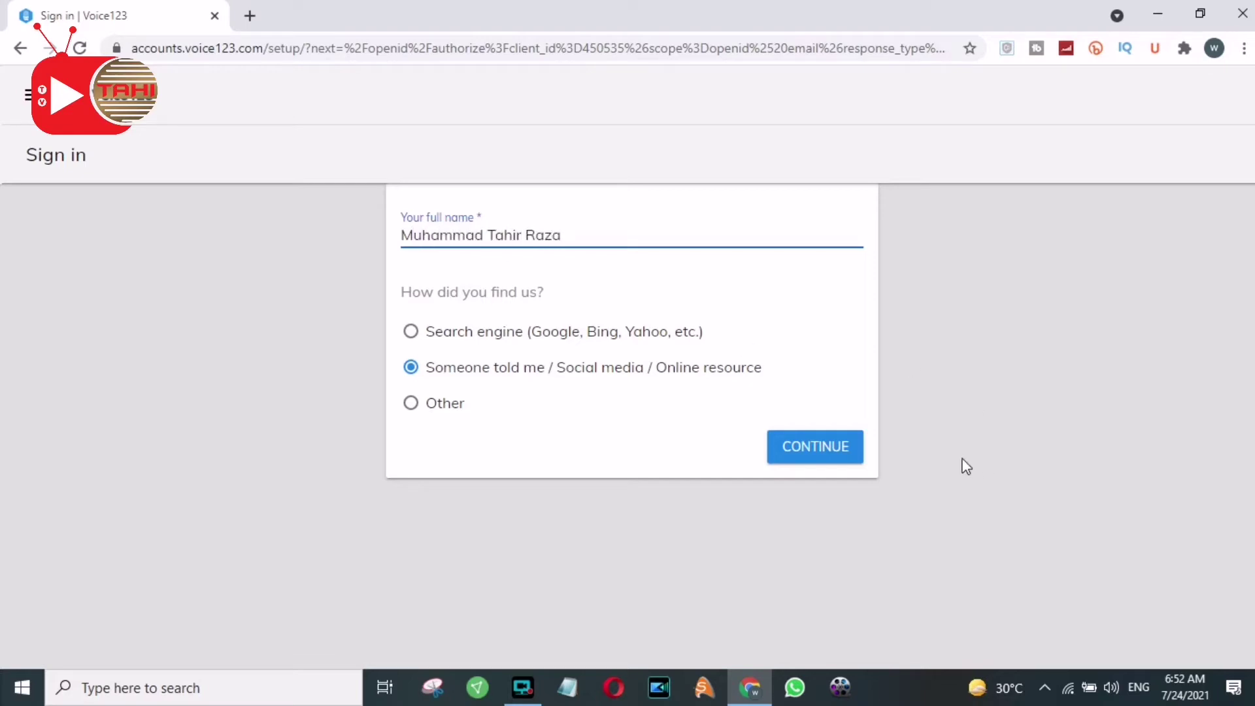
click(818, 451)
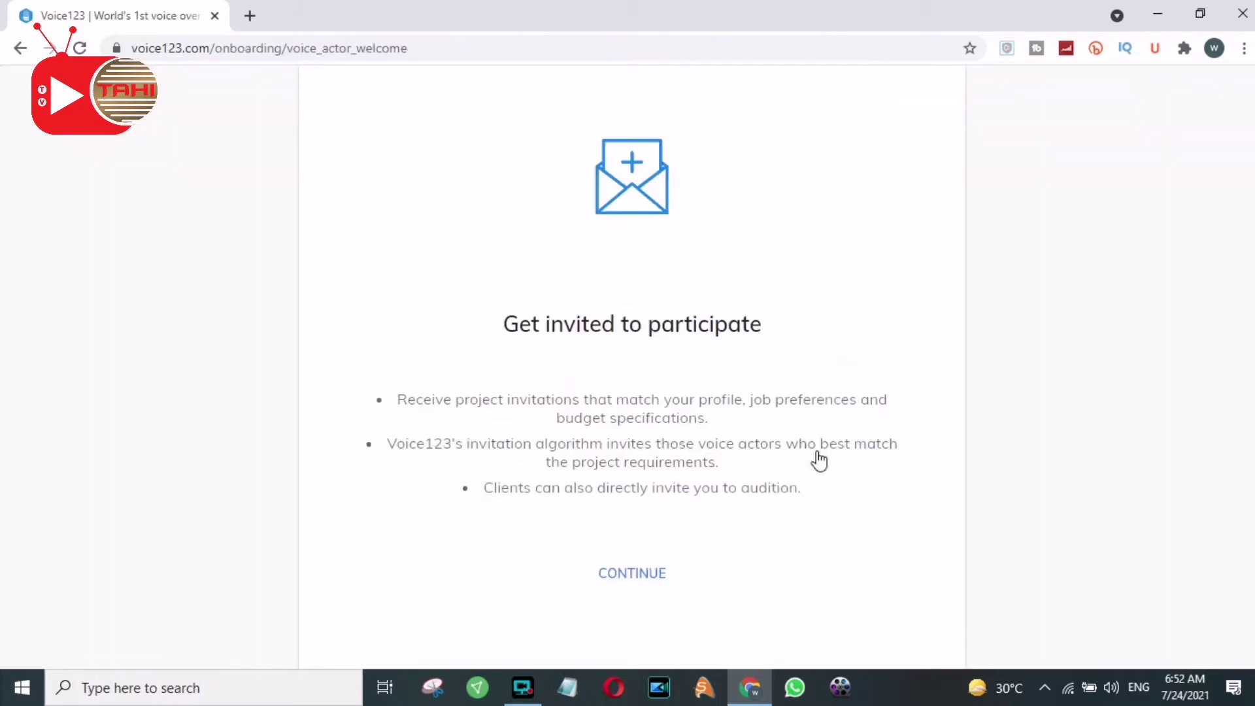
Advance through the welcome slides to the Profile completion checklist at 46%
click(637, 575)
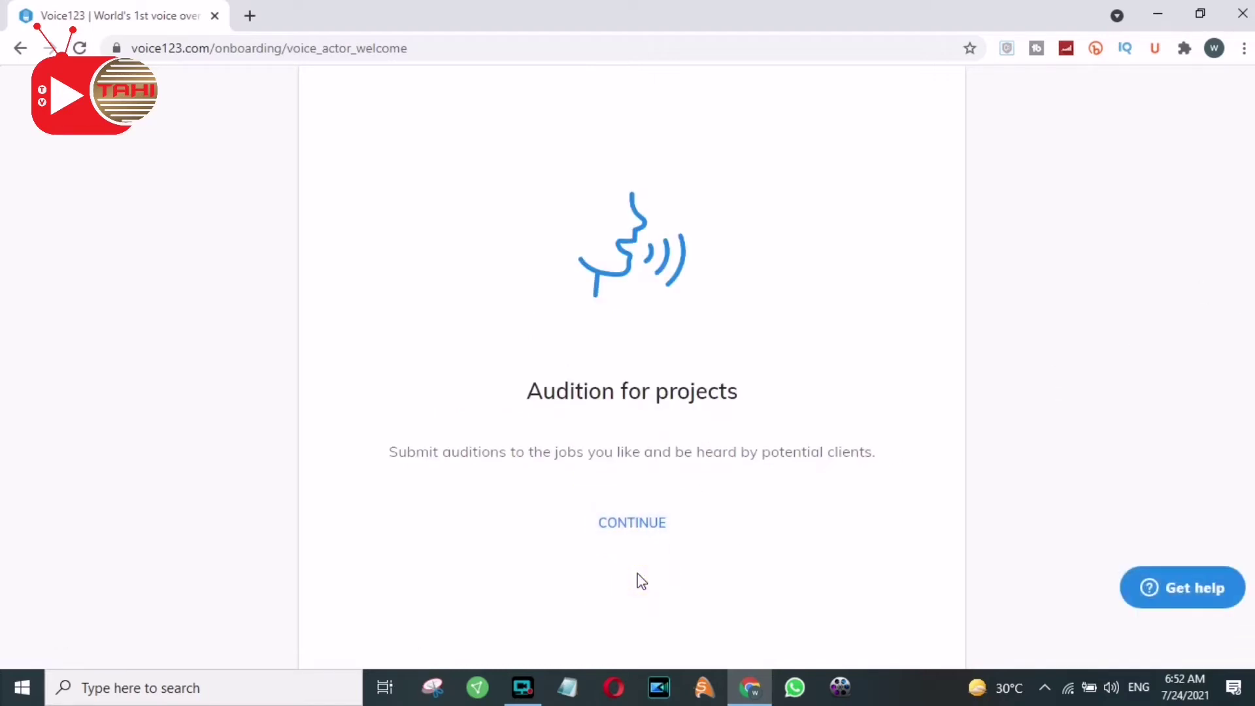
click(639, 527)
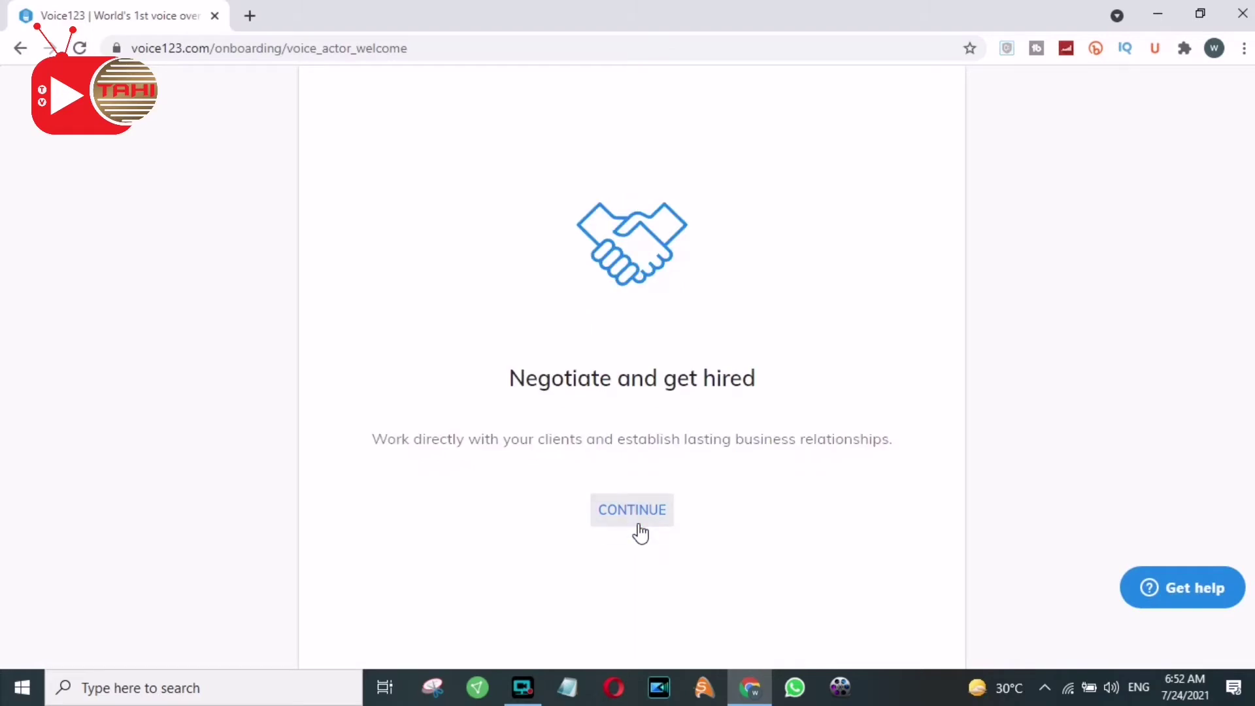
click(638, 529)
click(645, 571)
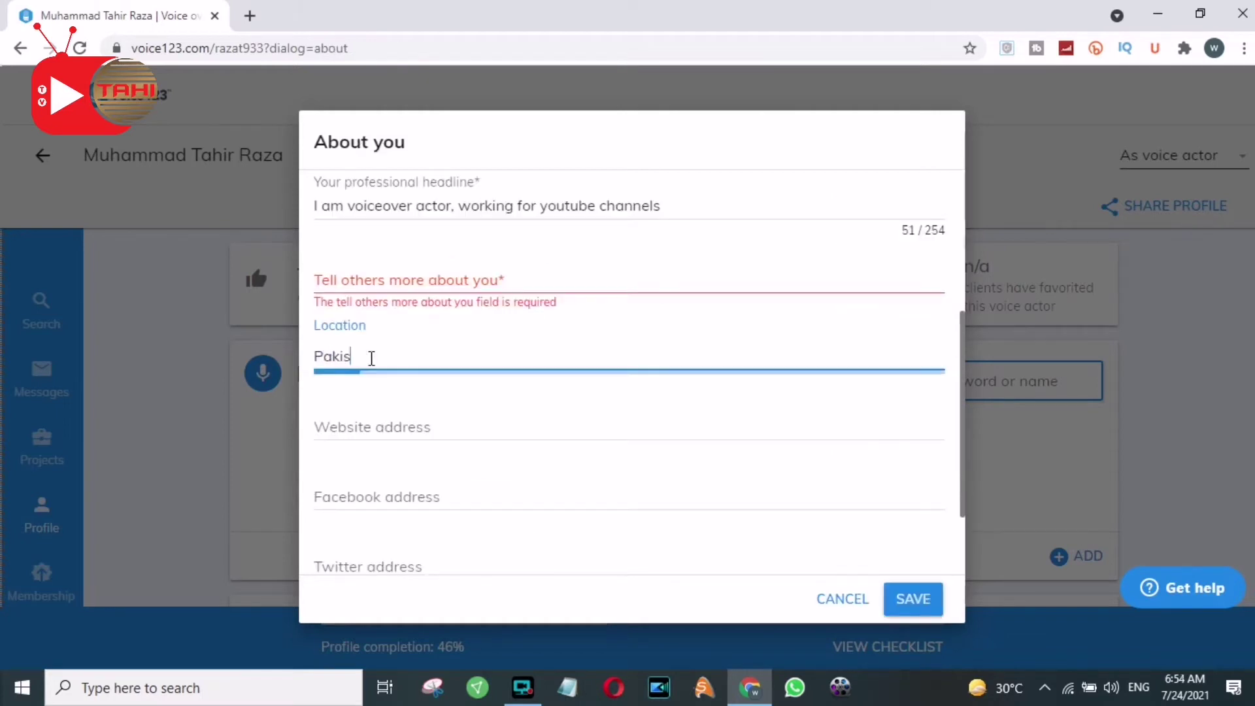
Change the location text from Punjab to Gujranwala
text(an Punjab)
key(BackSpace)
key(BackSpace)
key(BackSpace)
key(BackSpace)
key(BackSpace)
key(BackSpace)
text(Gujranwala)
click(449, 429)
Write a bio about voice-over work for YouTube videos and cable TV ads
click(458, 291)
text(Hello)
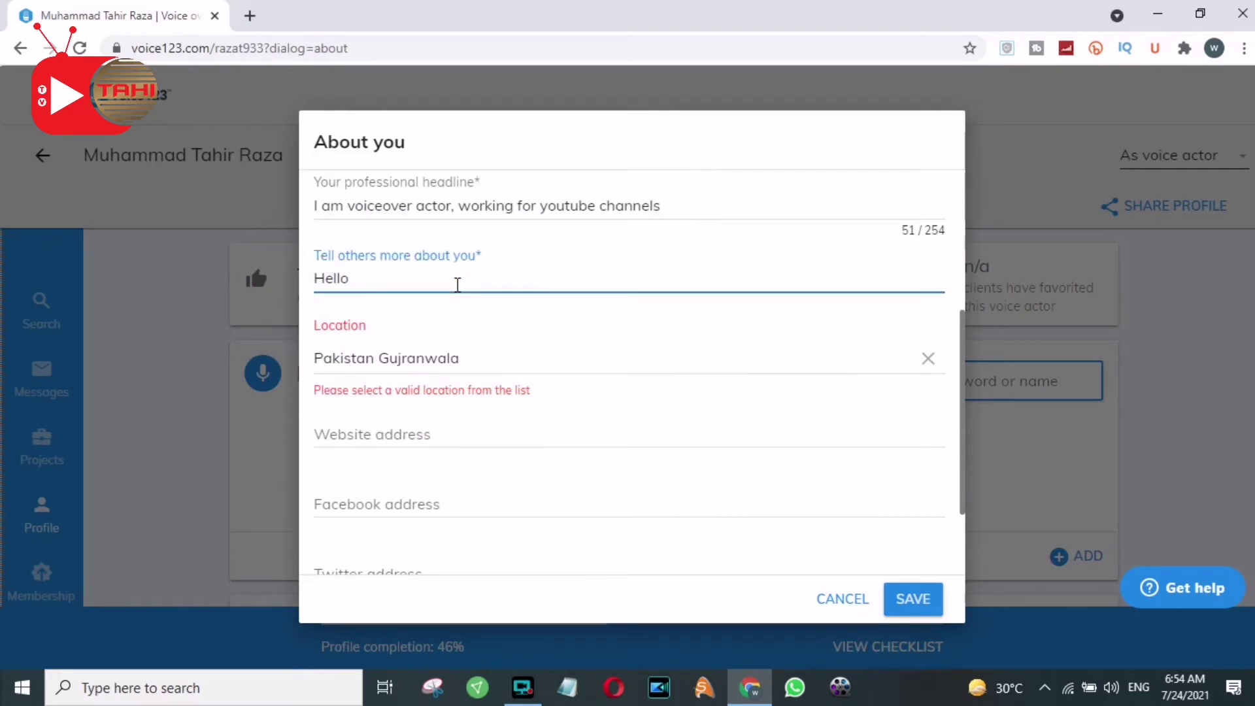
text( Dea, I am a voice)
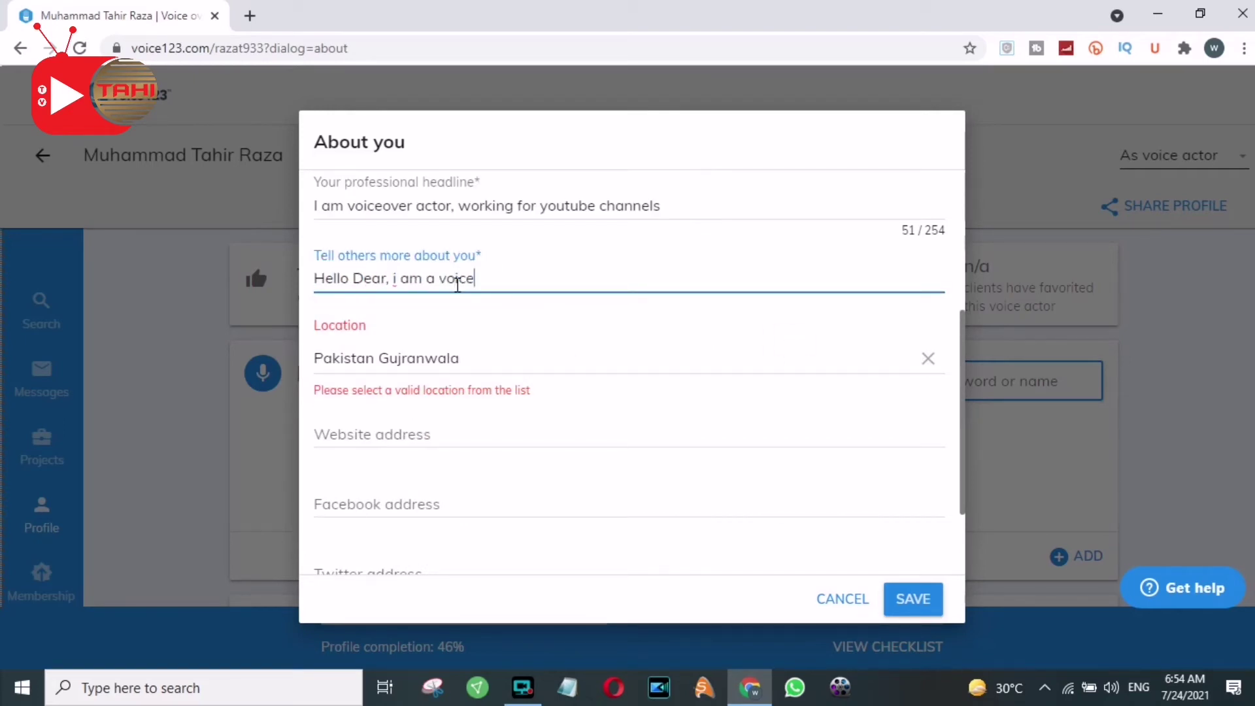
text( over actor and doing many jobs according to)
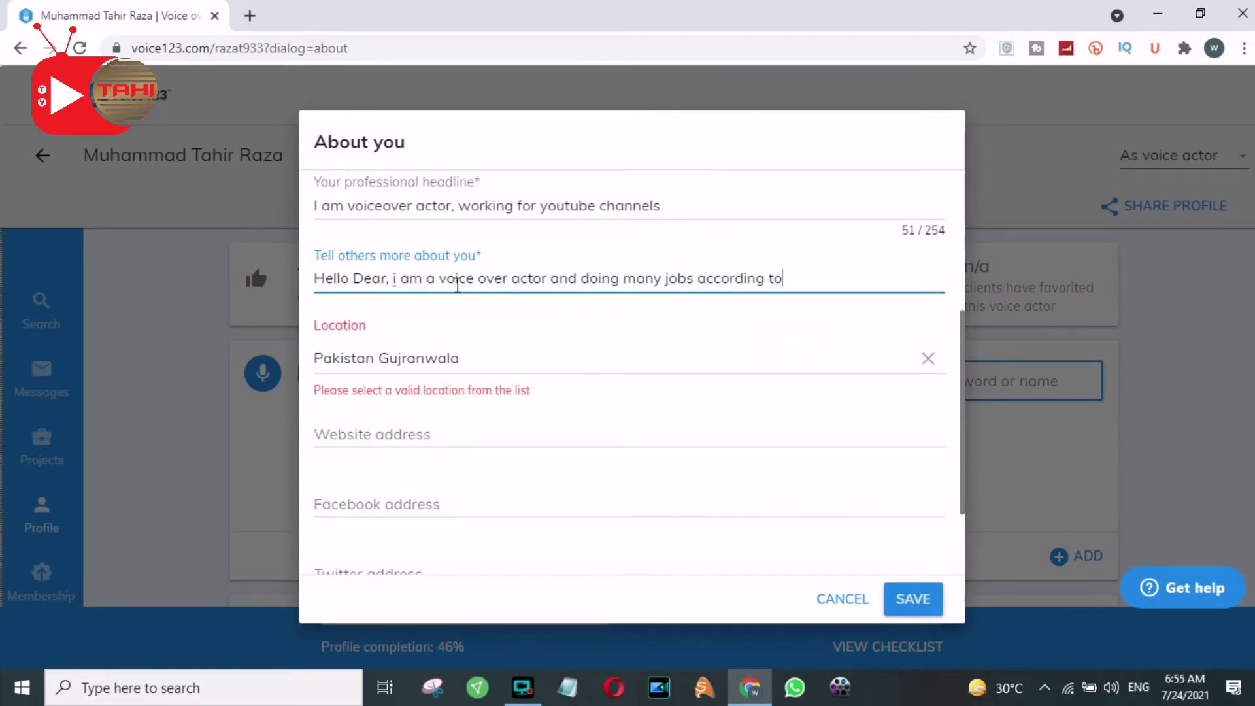
text( this, like i am giving voi)
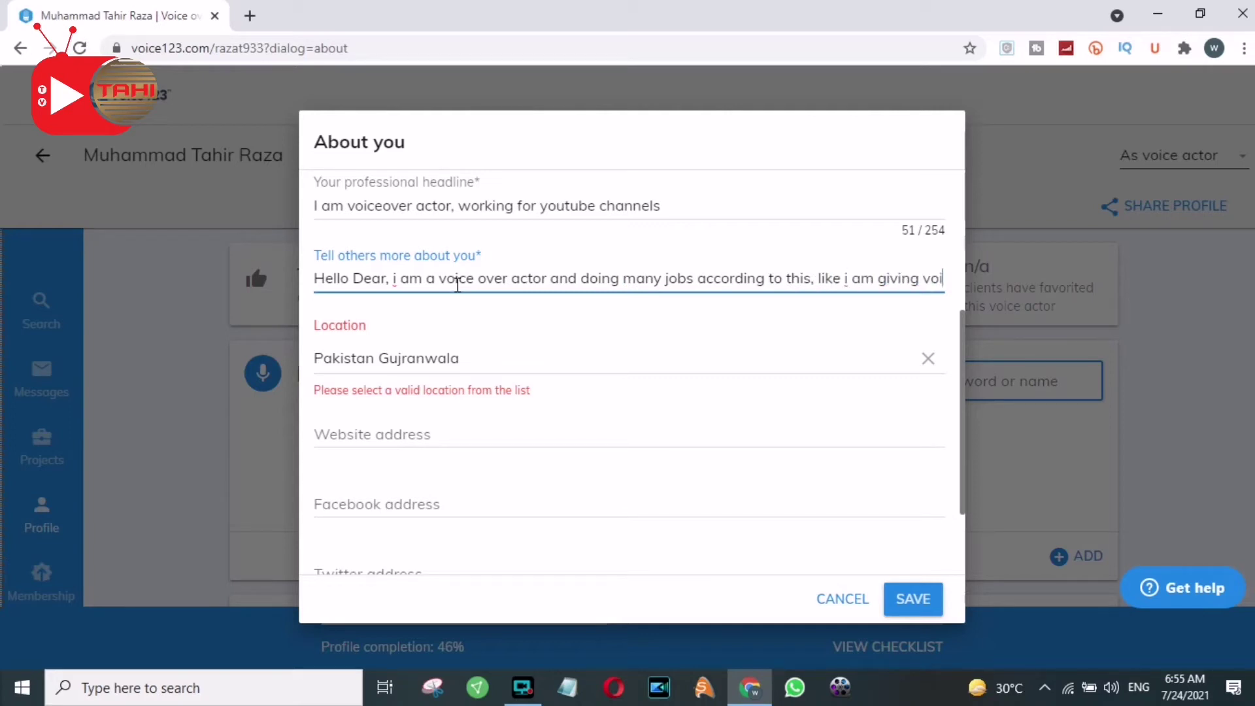
text(ceover for youtube videos, and cable tv ad)
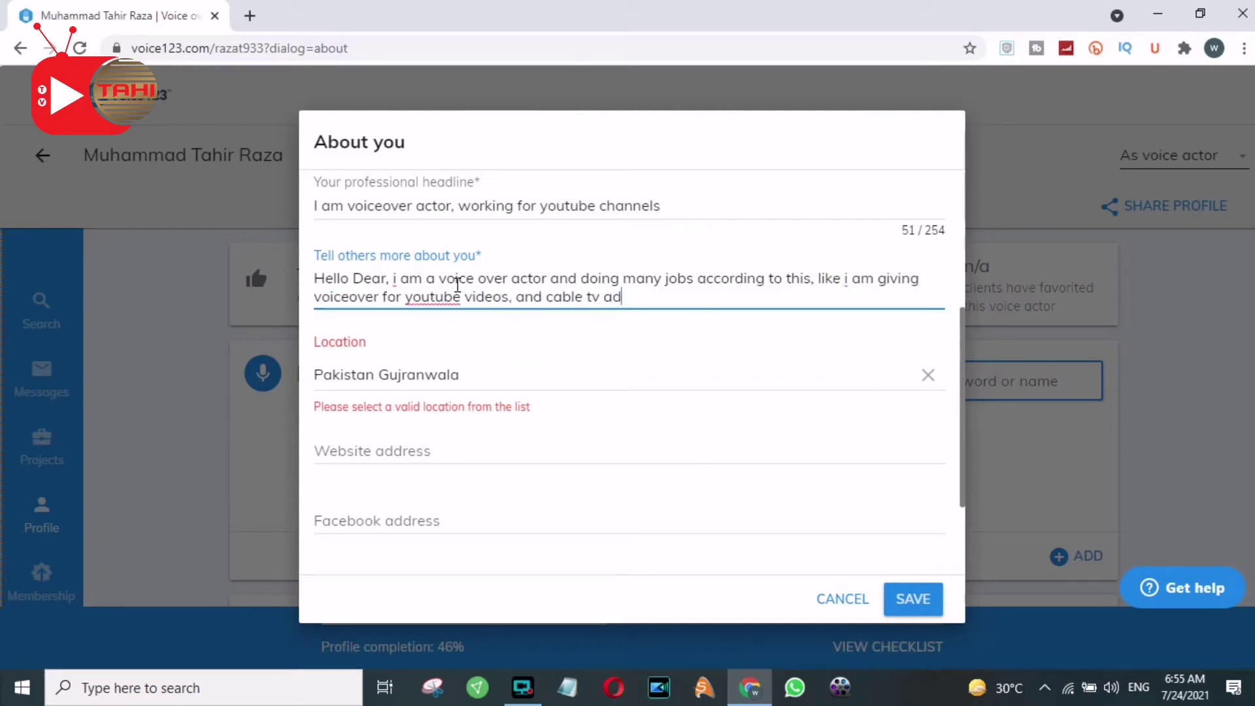
text(s and so on. contact me for your project)
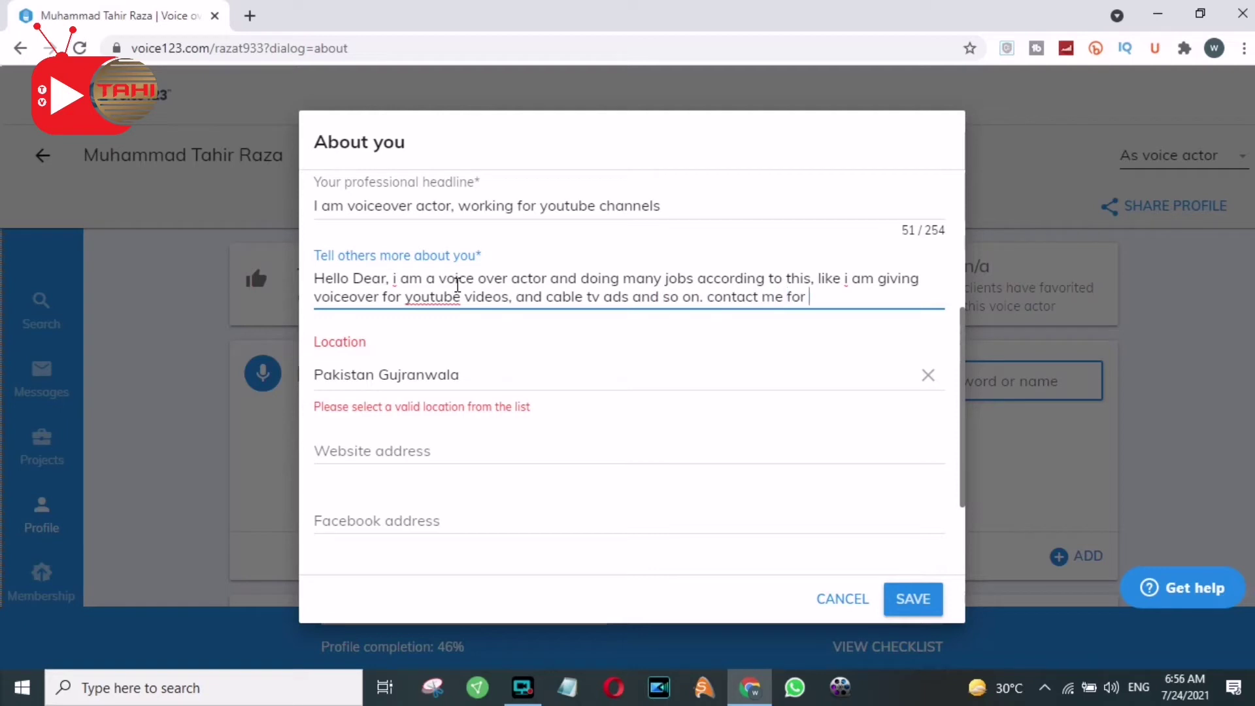
click(392, 451)
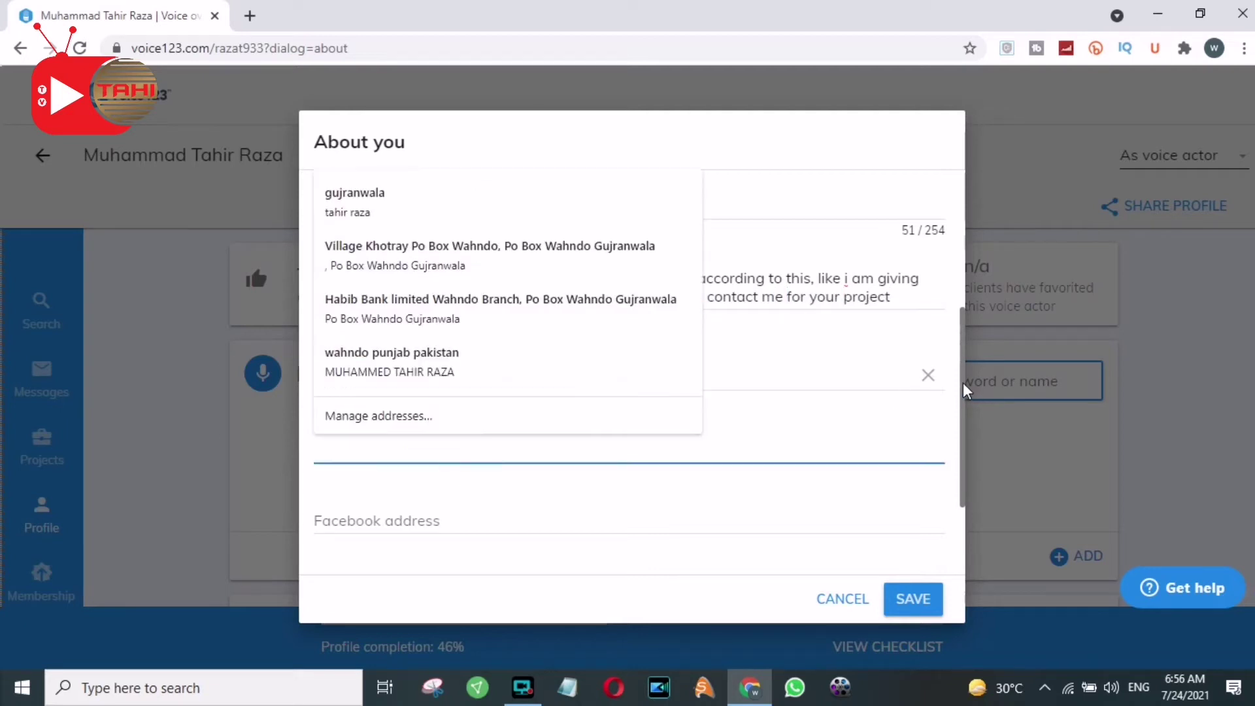
scroll(964, 383, down, 2)
Re-enter the location as Pakistan from the suggestions
click(394, 234)
text(pakistan)
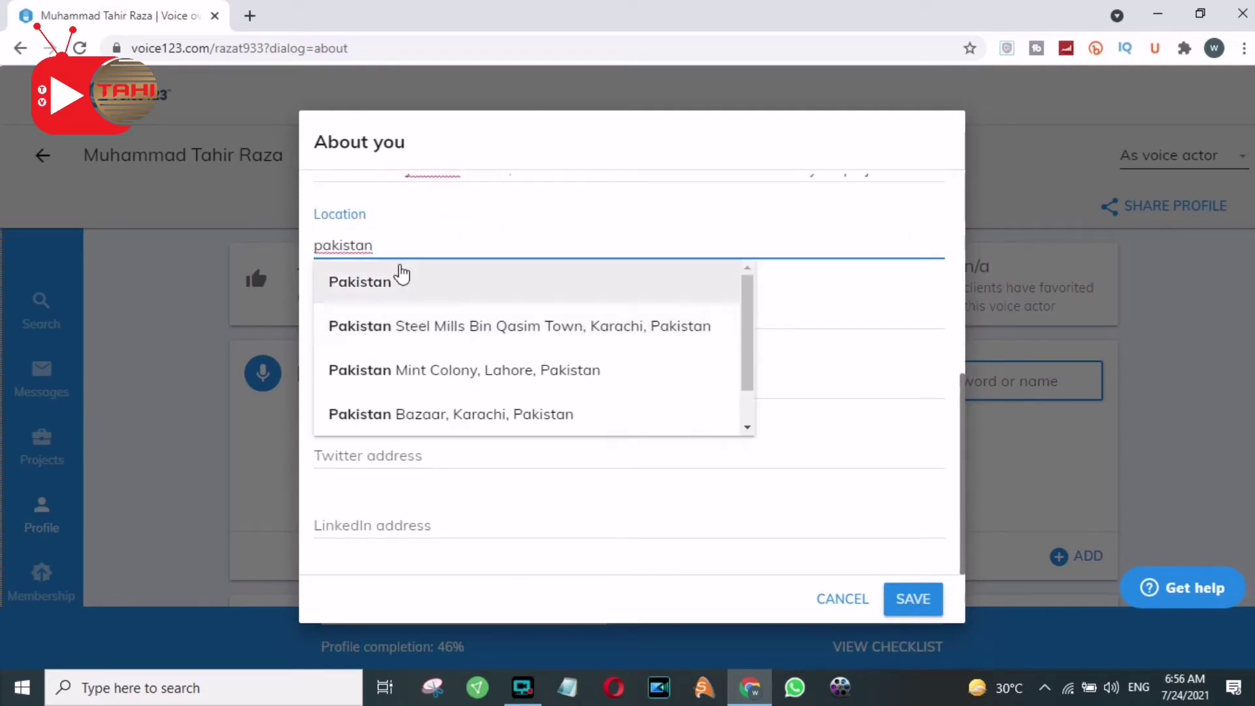
click(392, 280)
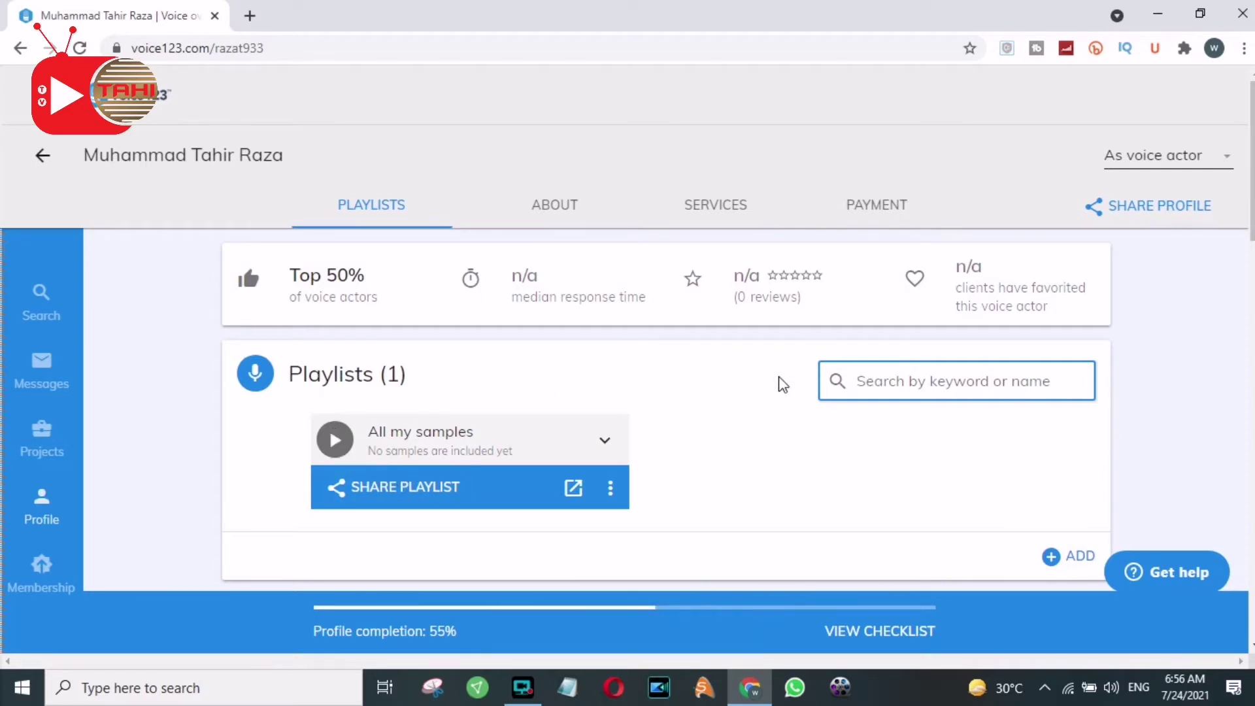
Scroll to the About section's Accepted payment methods card and open its editor
click(575, 218)
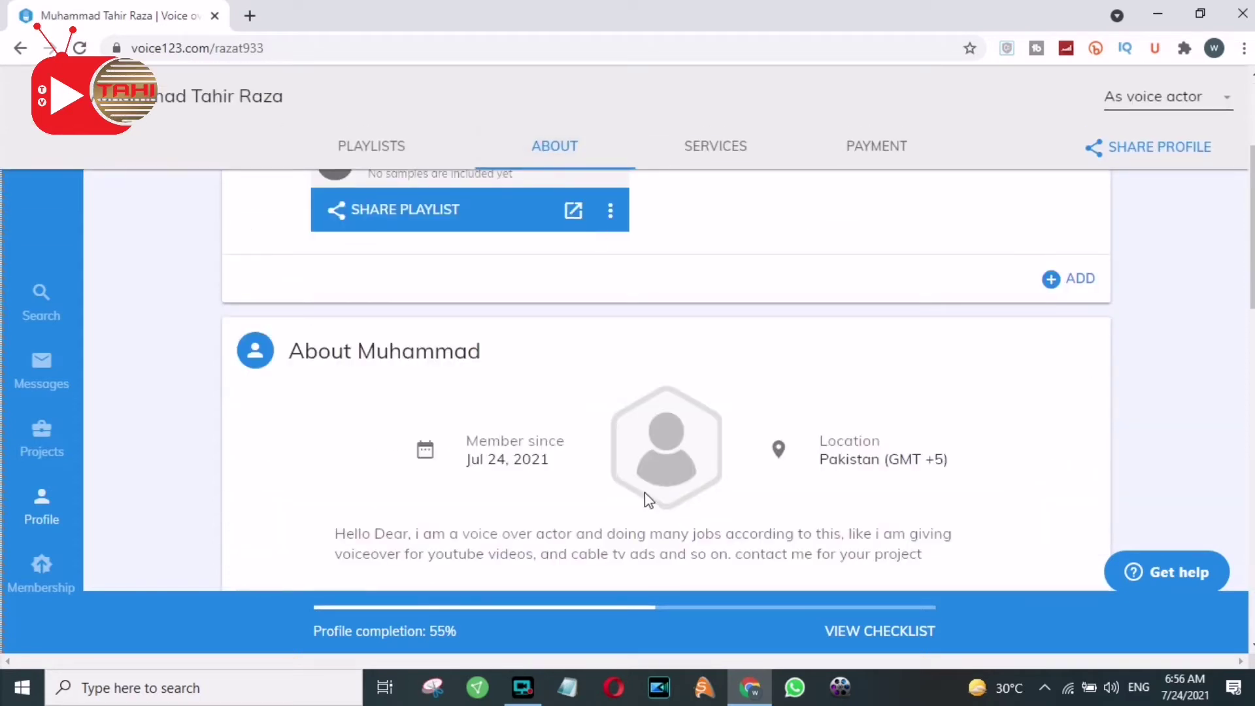
drag(1250, 169, 1248, 439)
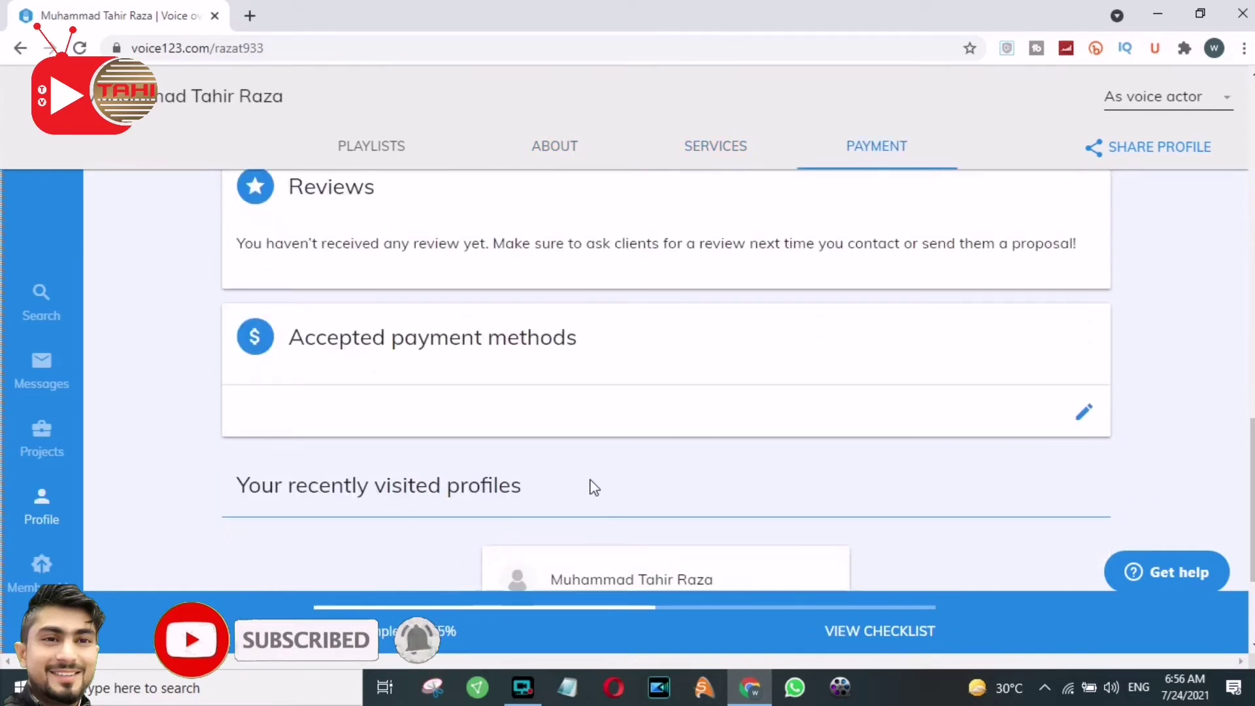
click(1087, 417)
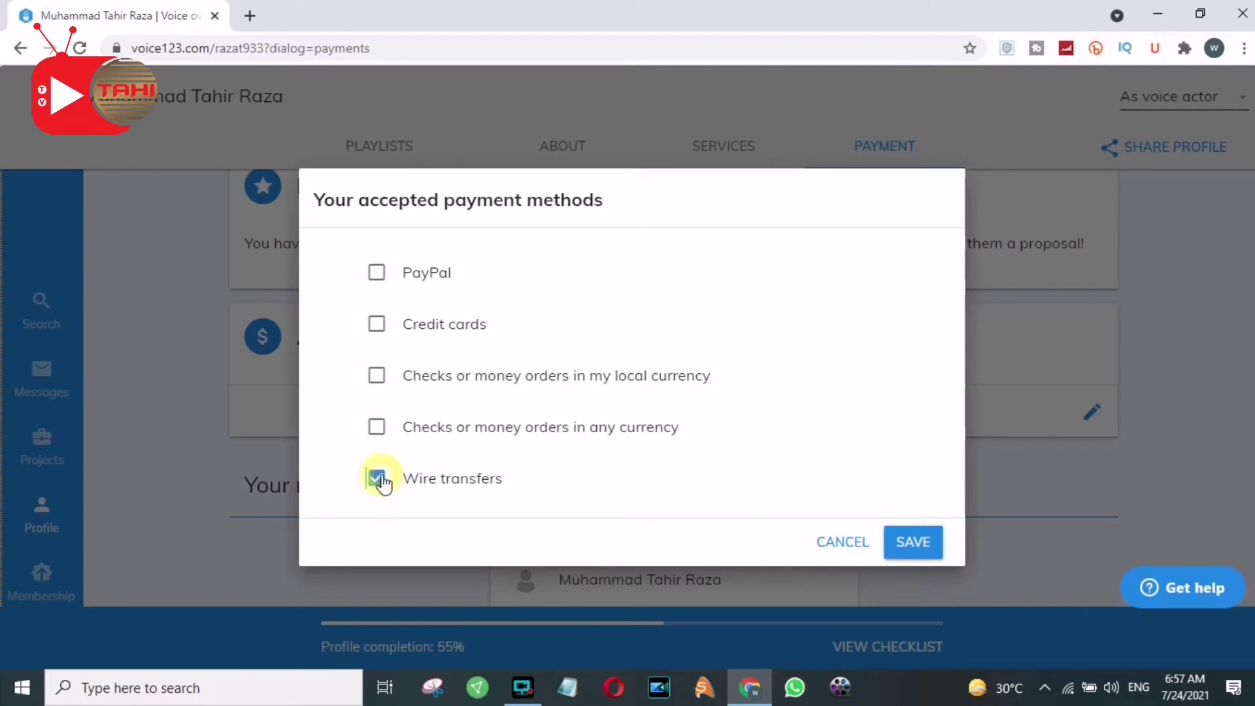
Save Wire transfers as the accepted payment method, then return to the Playlists section
click(913, 542)
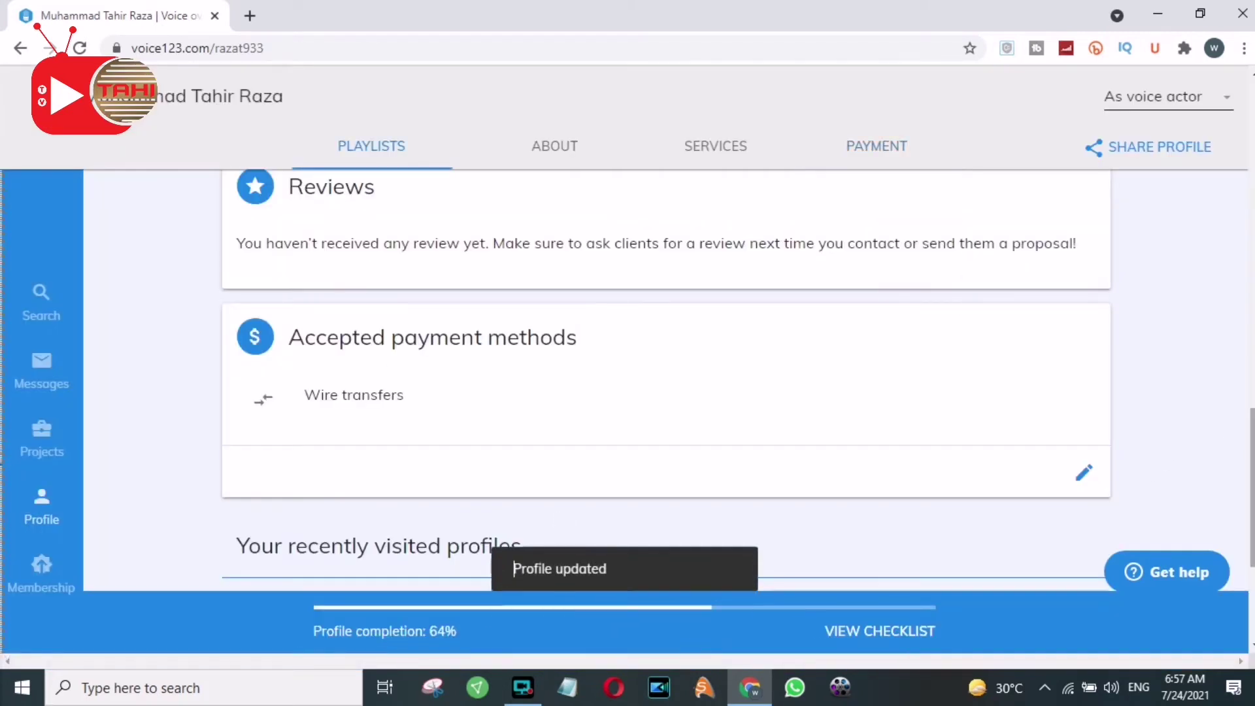
scroll(666, 379, down, 4)
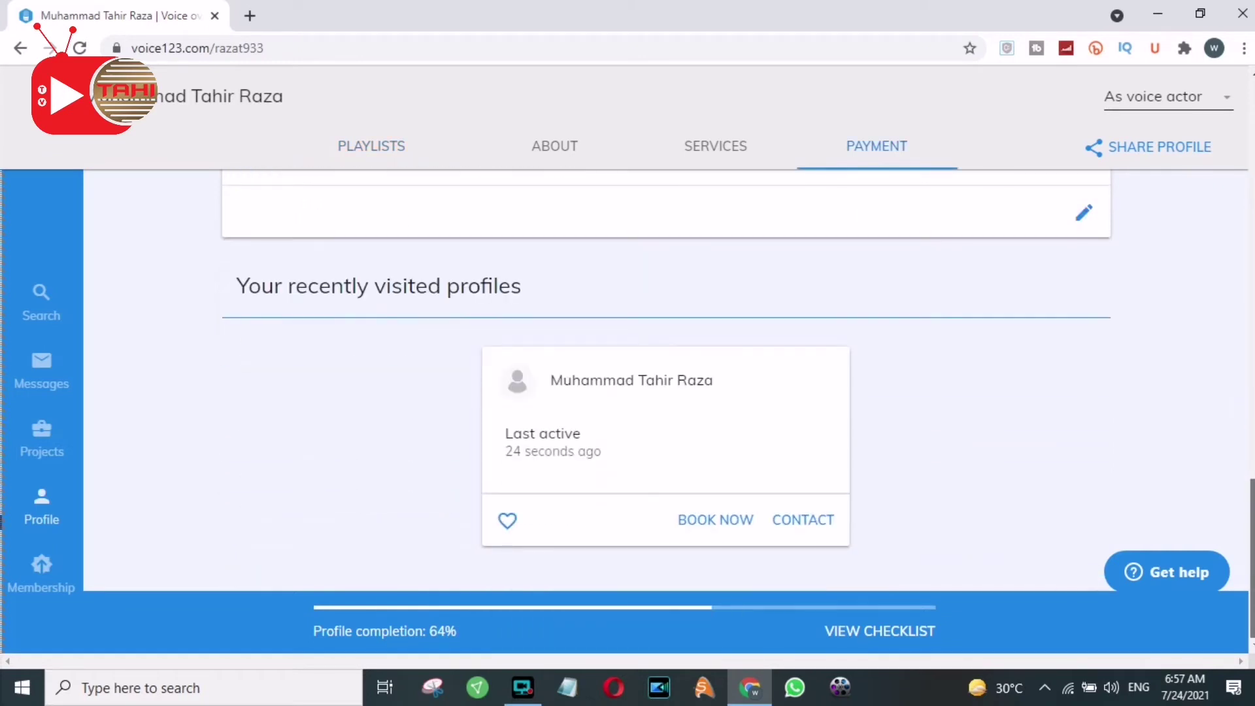
scroll(666, 379, up, 2)
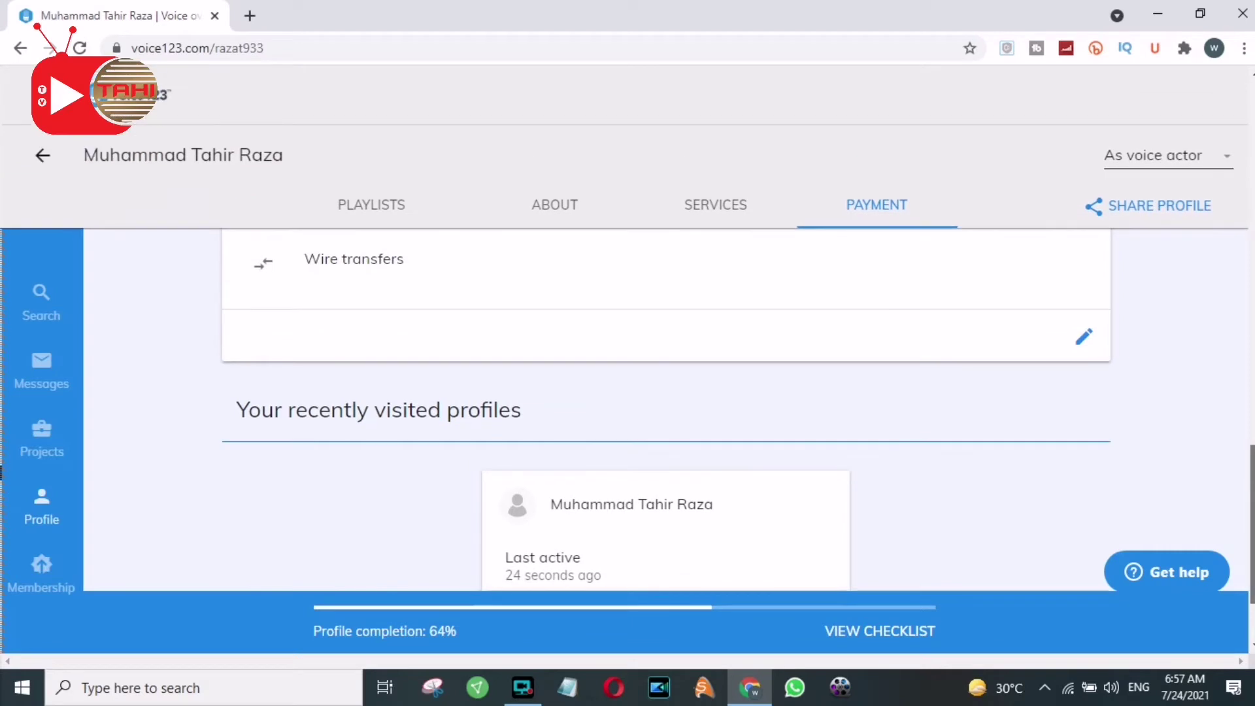
scroll(665, 419, up, 3)
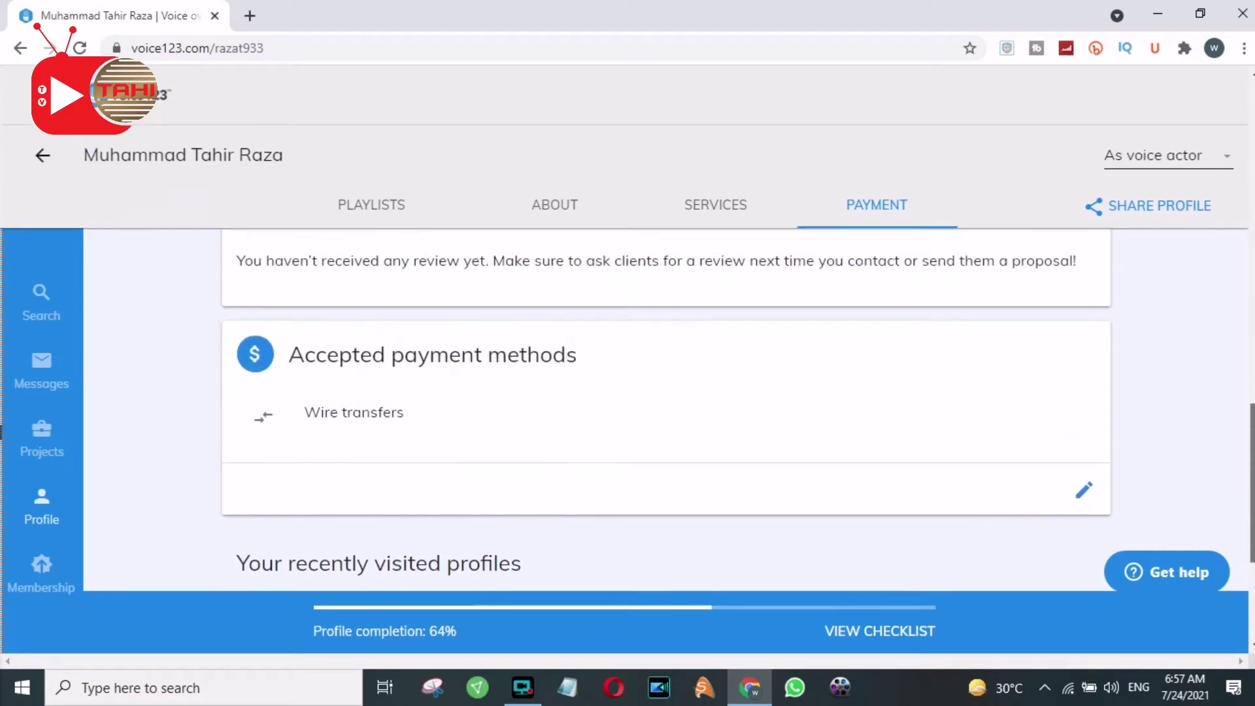
scroll(665, 418, up, 2)
scroll(665, 418, up, 1)
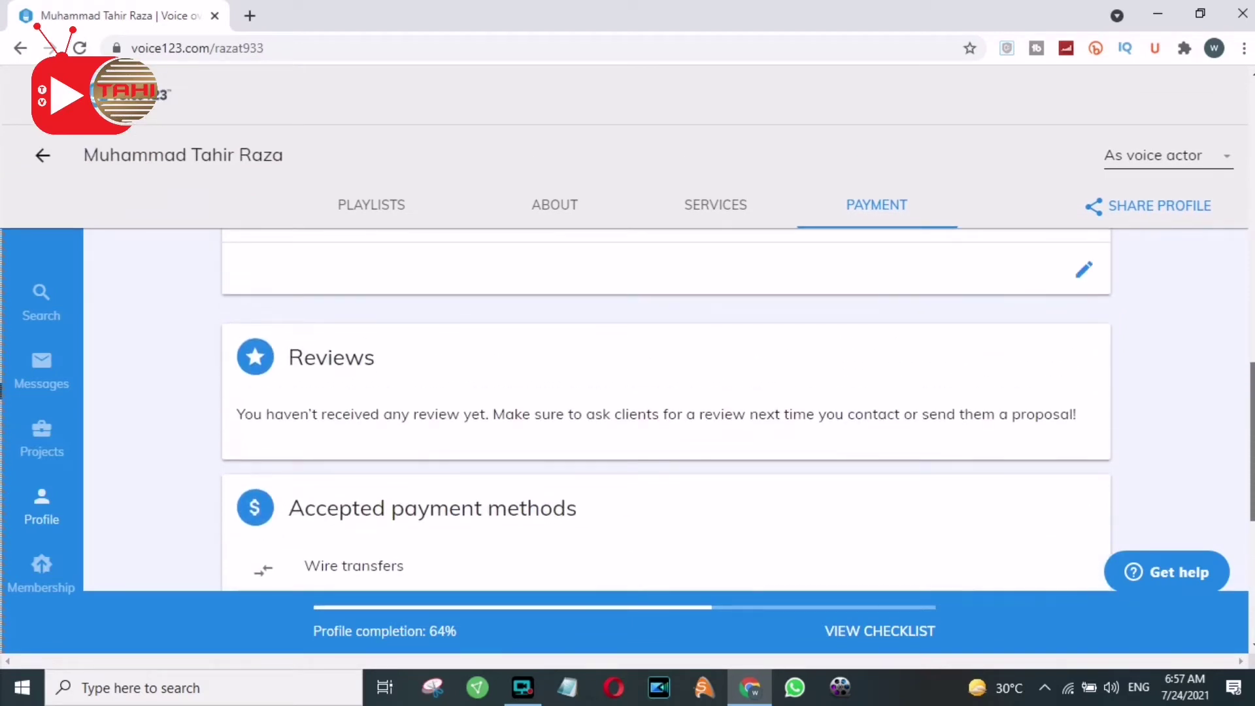
scroll(1064, 557, up, 4)
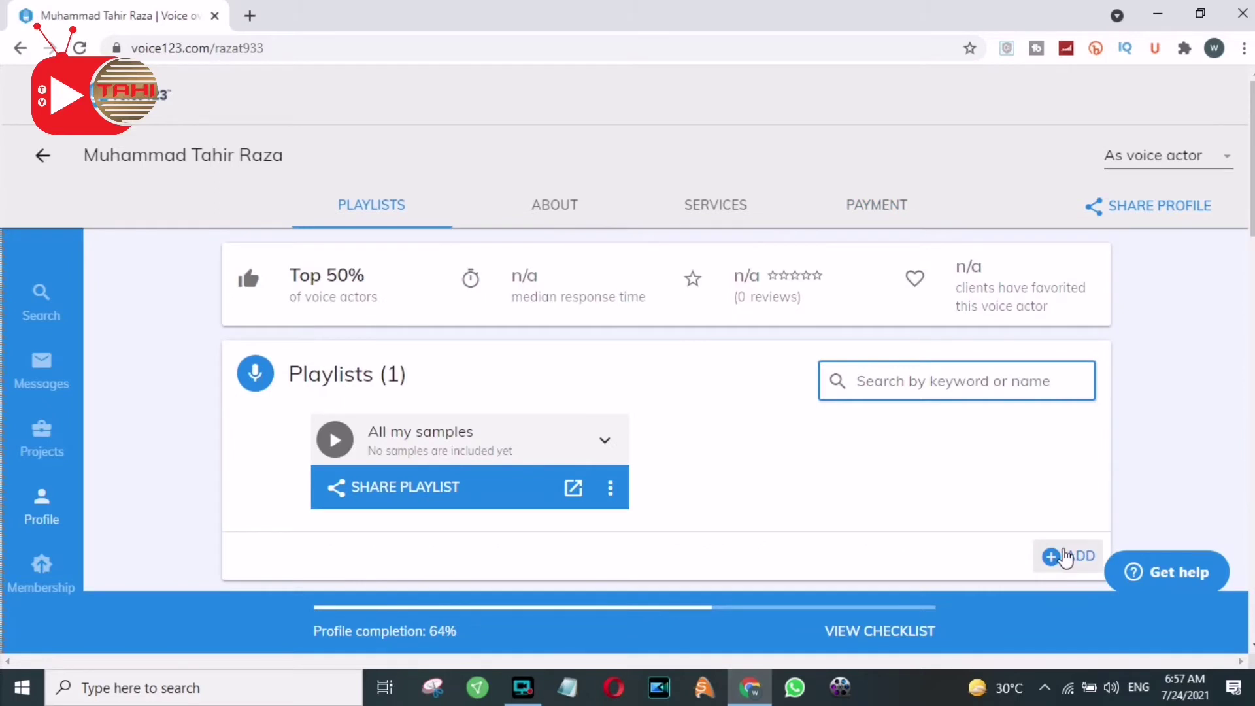
Create a new playlist named Voice for Multipurpose and bring up its Add sample form
click(1066, 558)
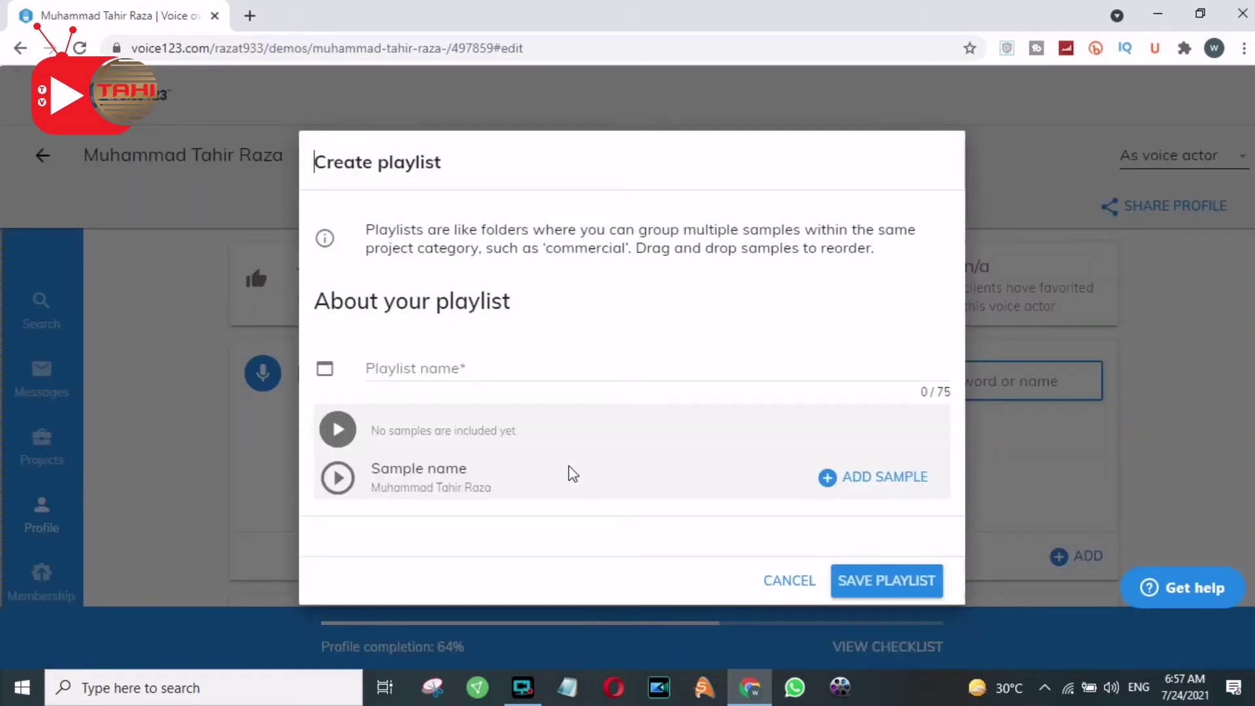
click(412, 371)
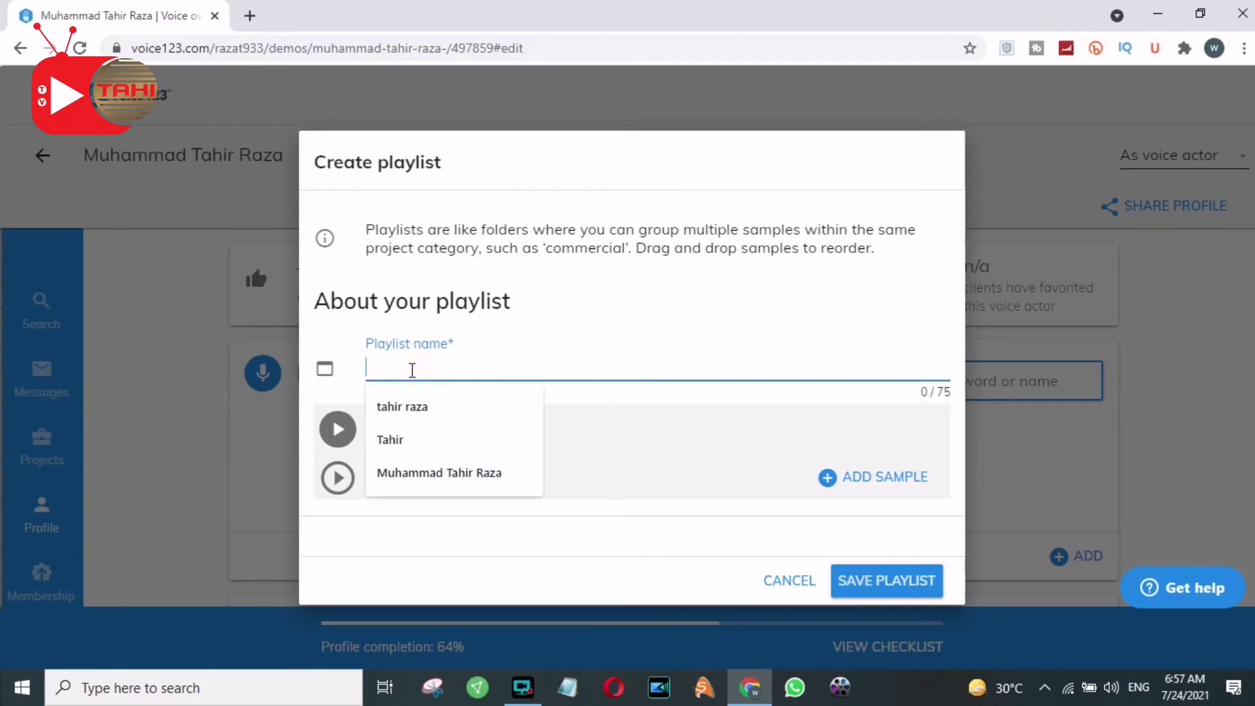
text(Voice for Multipurpose)
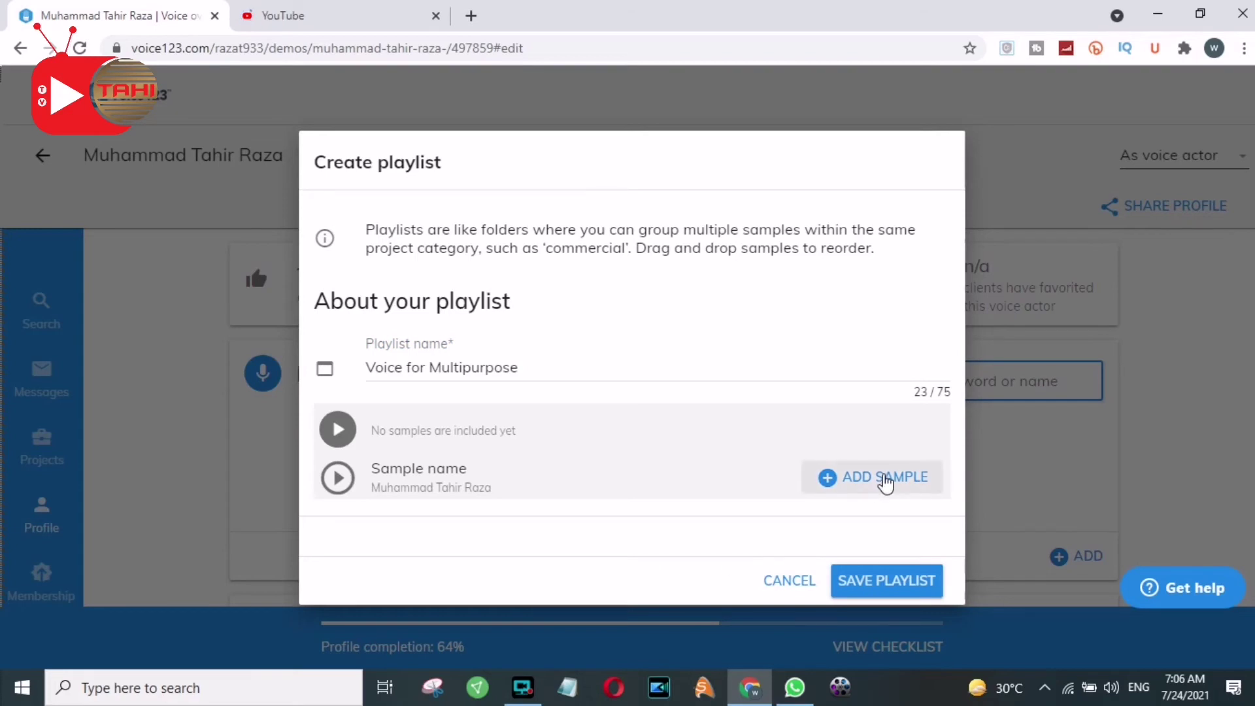
click(886, 482)
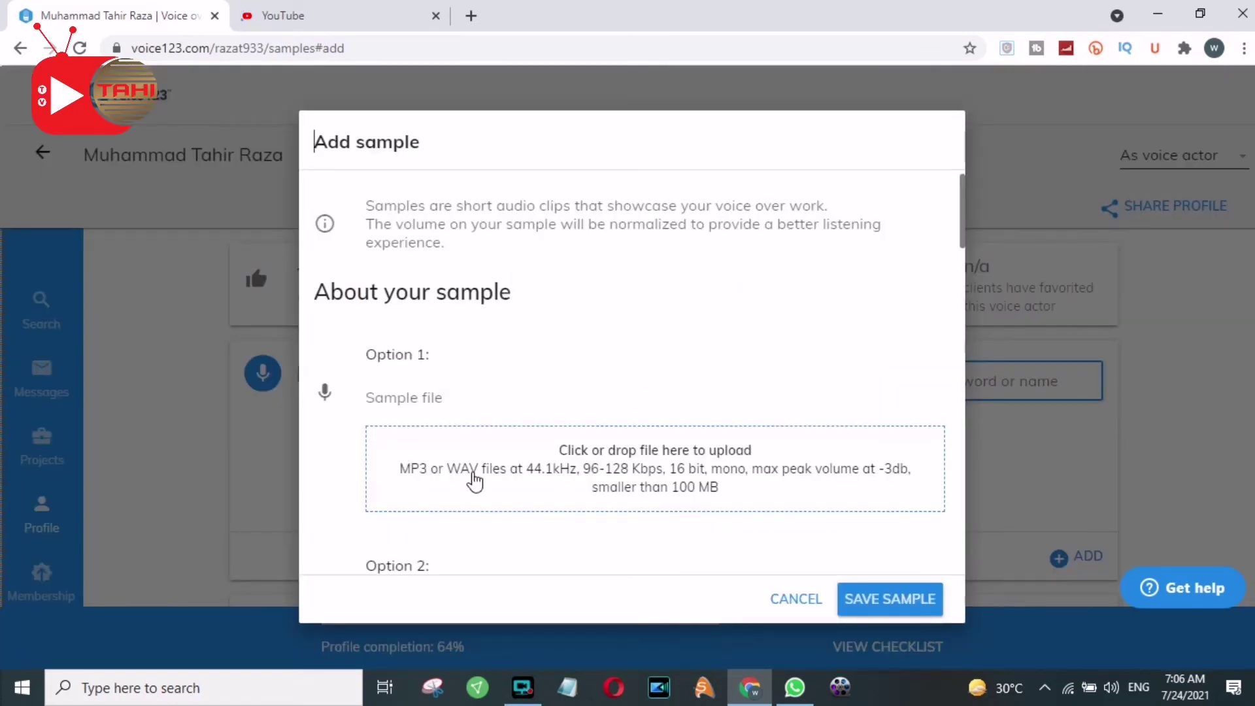
Choose voice sample.mp4 from the Downloads folder so it uploads into the Add sample dialog
click(671, 465)
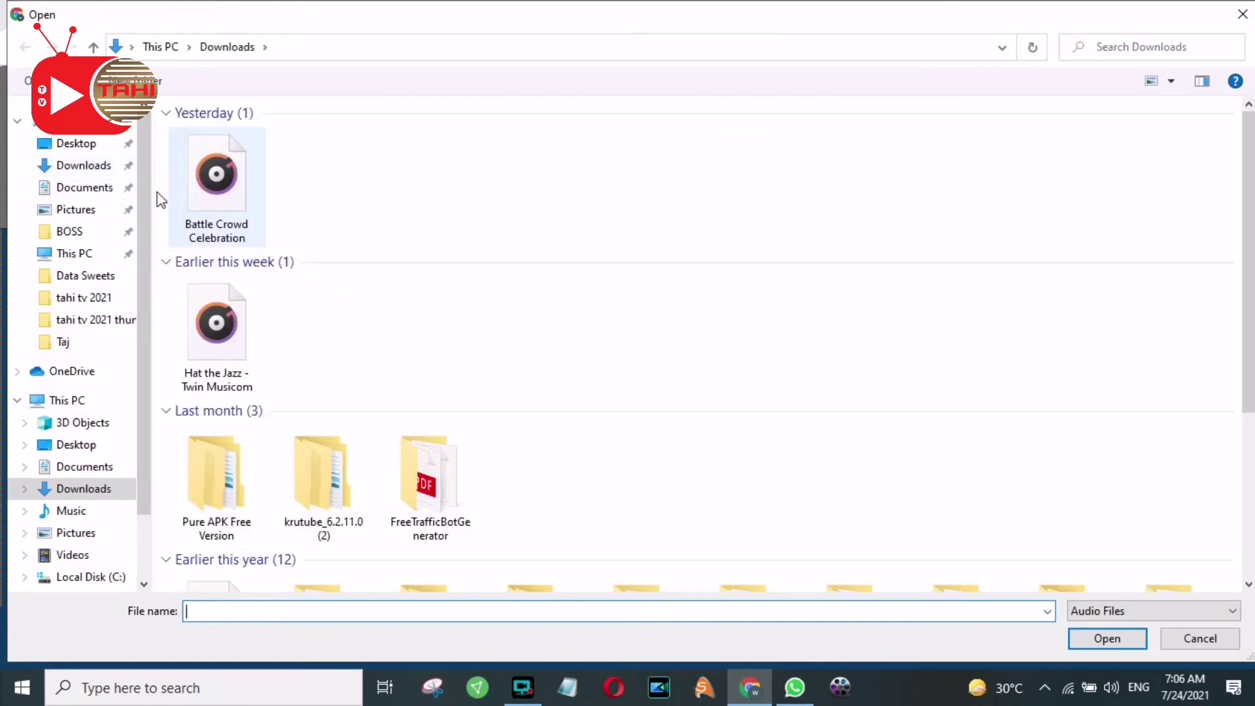
click(107, 172)
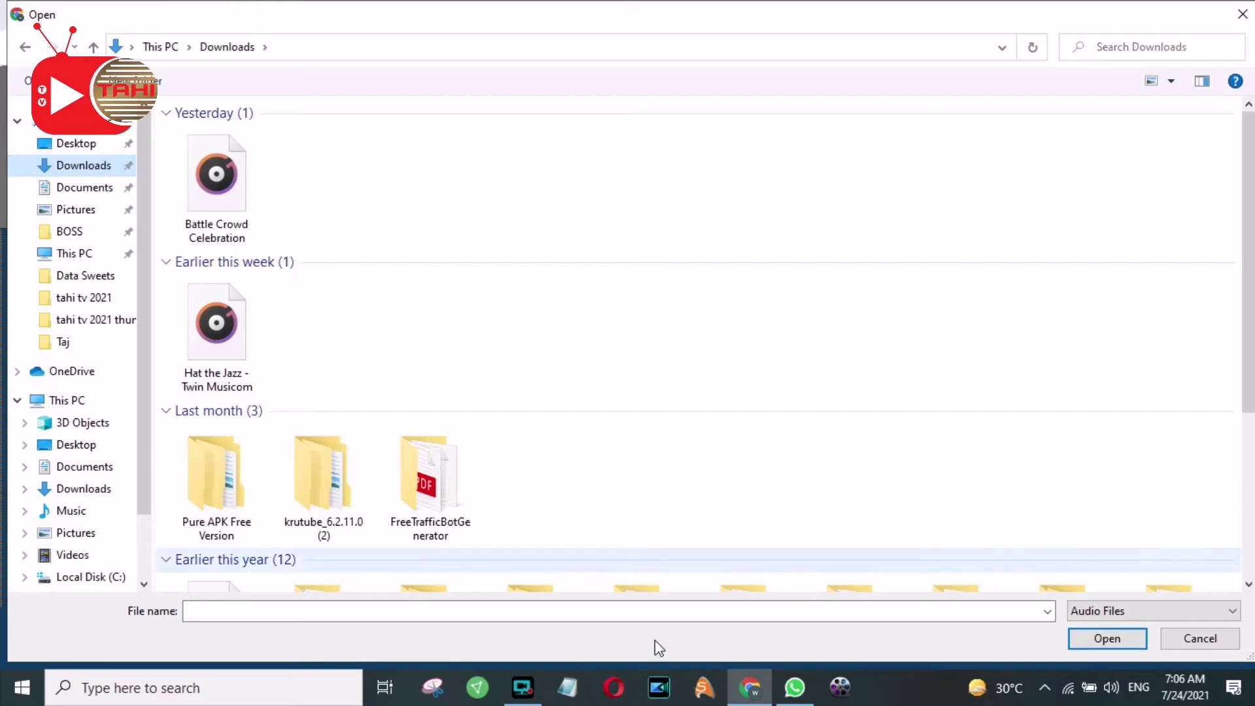
click(607, 612)
text(voice sample.mp4)
key(Return)
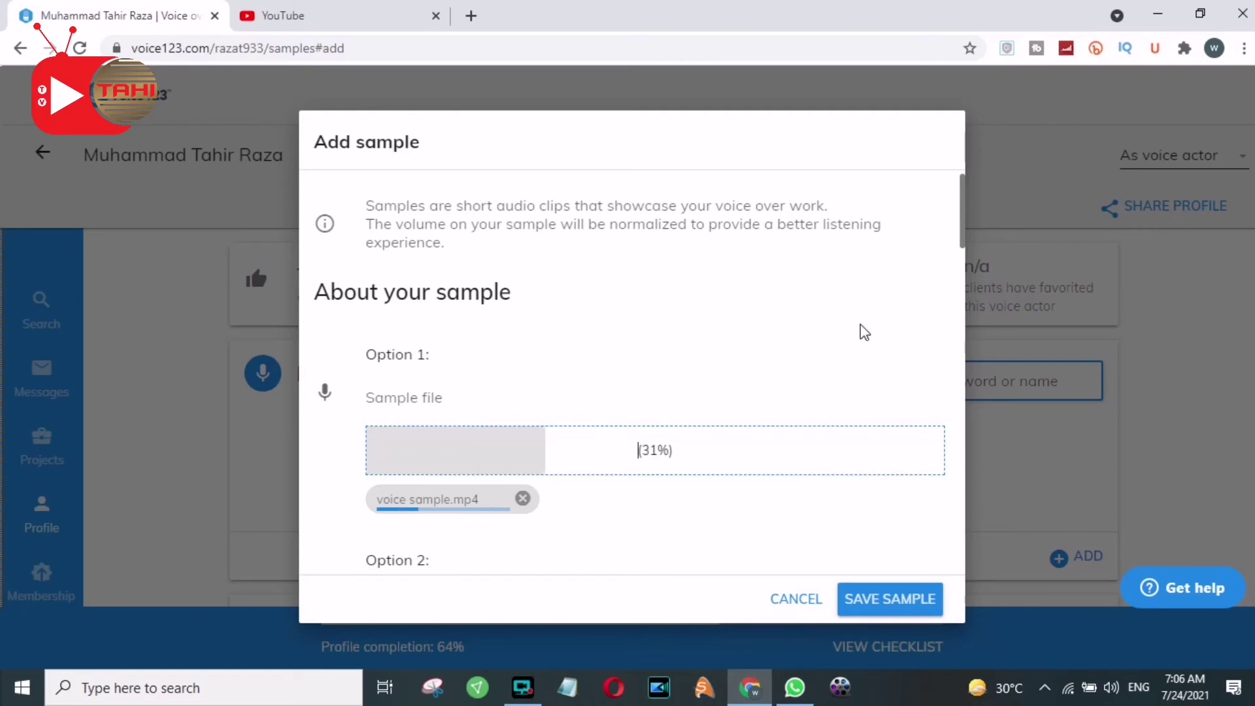
Enter 'Vocoice Over Sample 1' as the sample name
click(963, 242)
drag(964, 241, 967, 306)
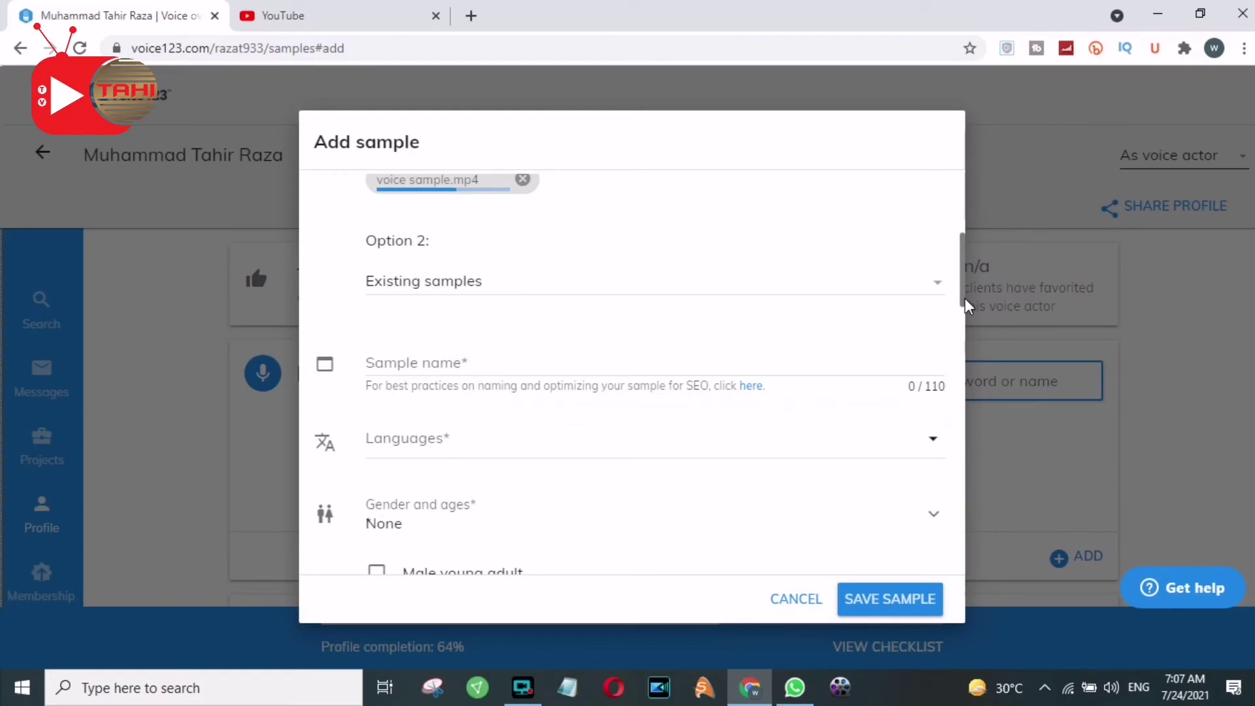
mouse_move(968, 305)
mouse_down()
mouse_move(967, 336)
mouse_move(962, 288)
mouse_move(963, 304)
mouse_up()
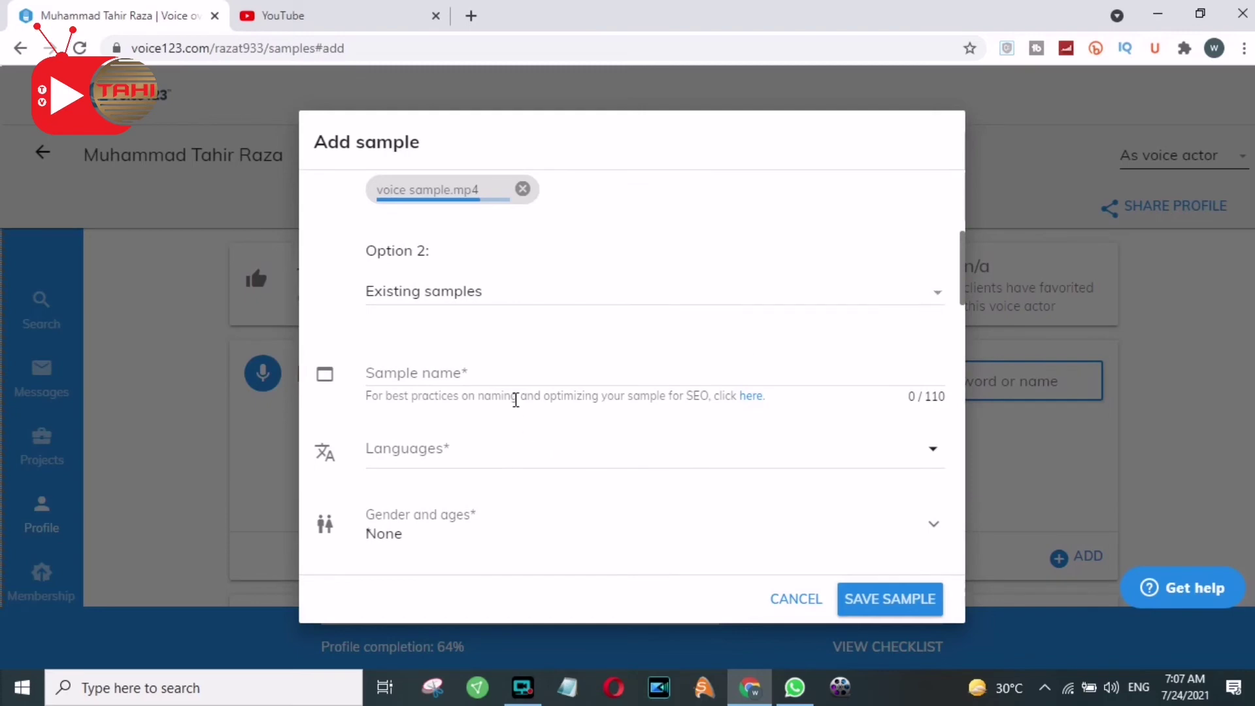
click(486, 374)
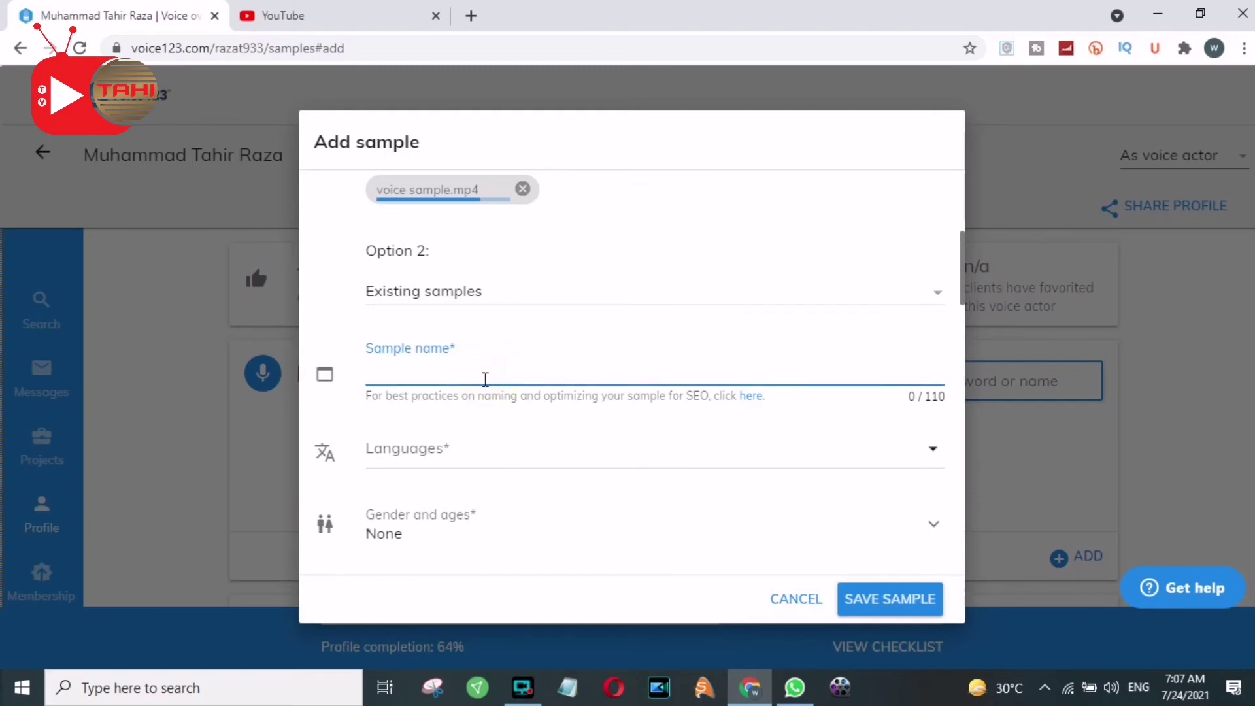
text(Voce)
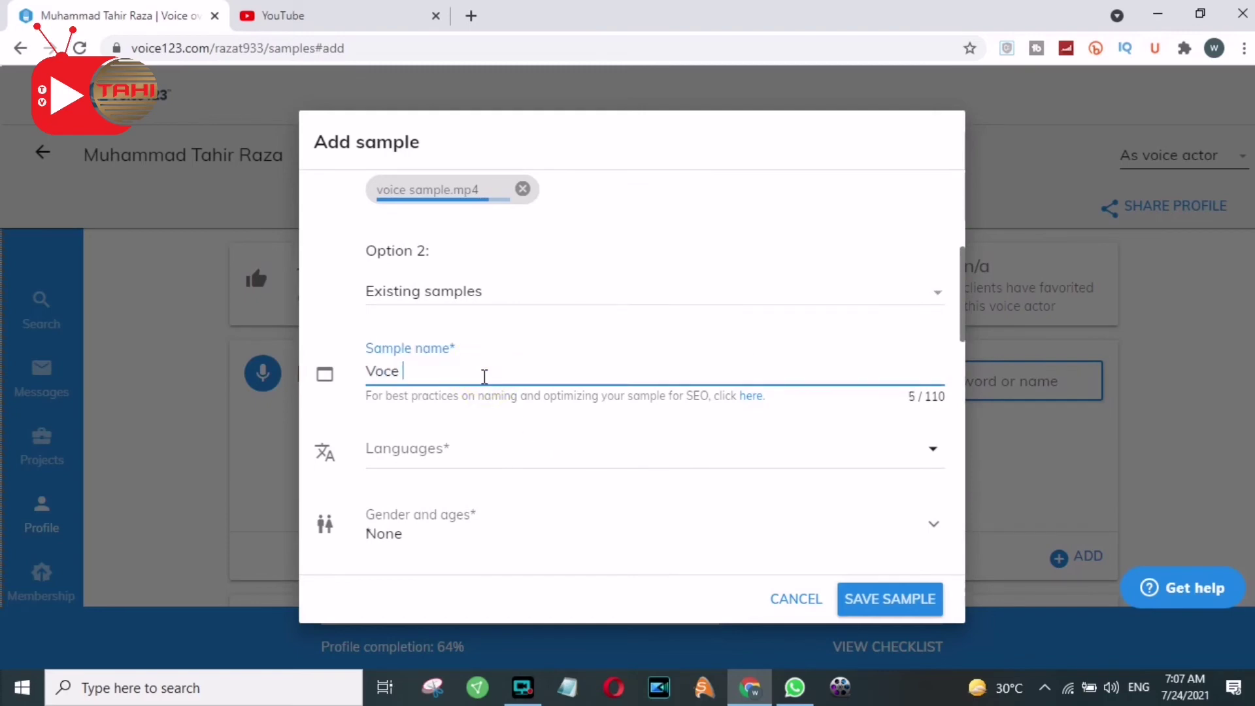
text(oice Over Sample 1)
Add Punjabi alongside Urdu, set gender/age to male young adult and purpose to Adult content
click(468, 451)
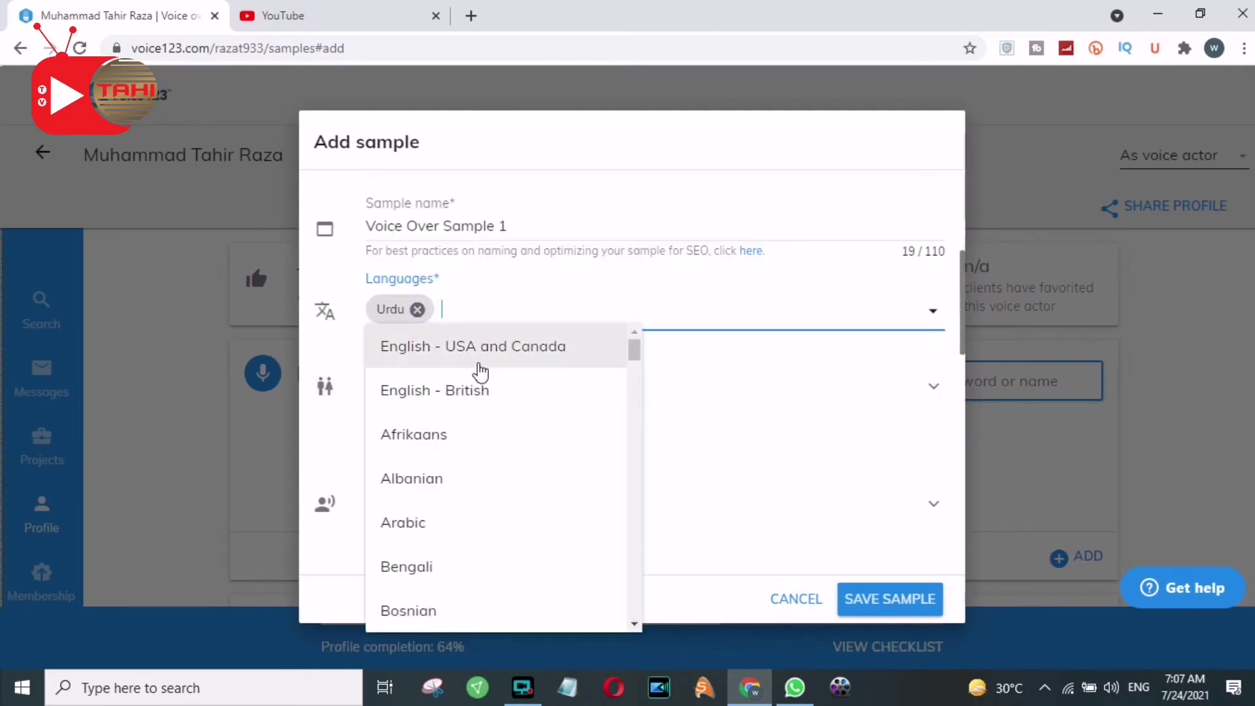
text(Punjabi)
key(Return)
click(896, 379)
click(367, 447)
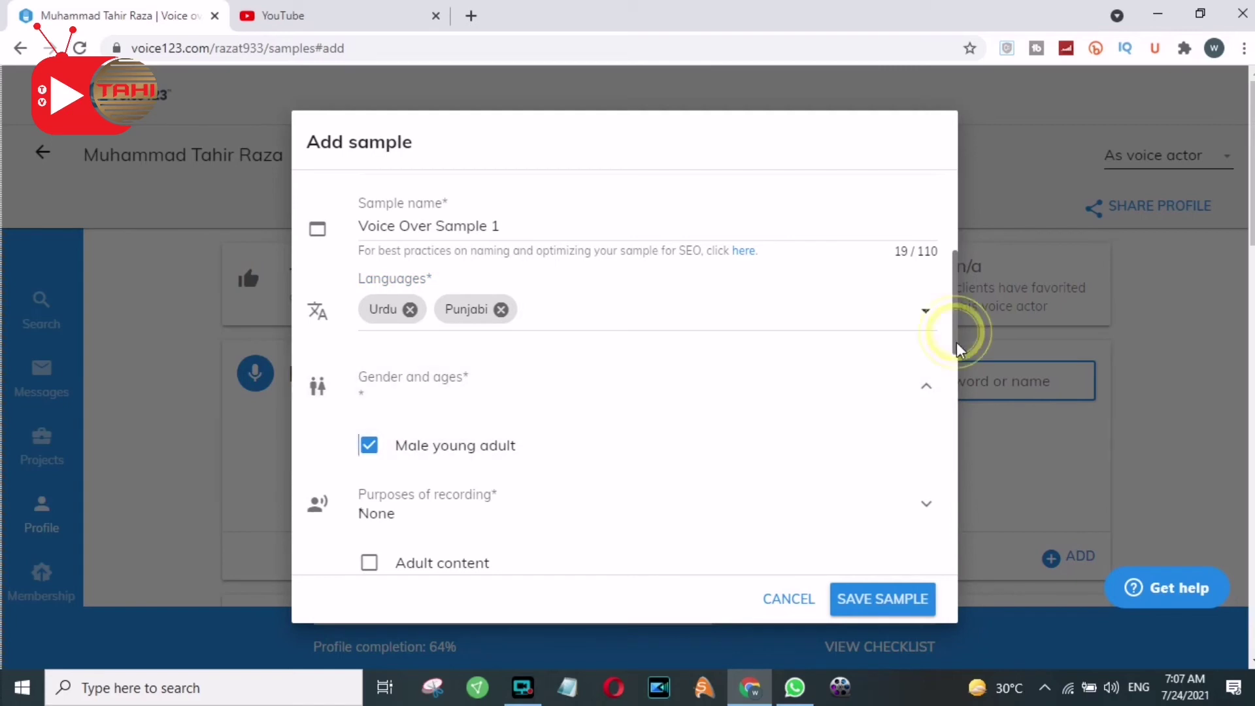
drag(958, 337, 967, 409)
click(368, 300)
click(369, 328)
click(369, 324)
Leave additional services empty, preview the sample, and save it to the Voice for Multipurpose playlist
click(926, 451)
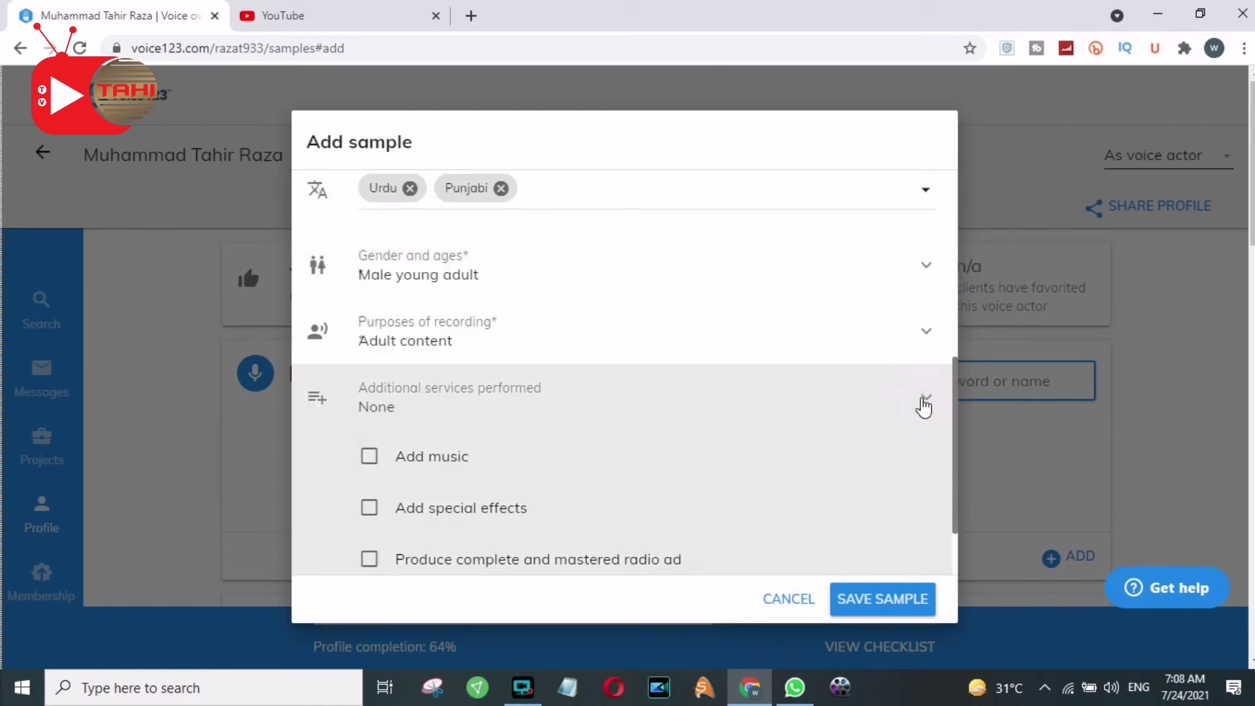
click(923, 407)
scroll(902, 527, up, 5)
scroll(650, 398, down, 1)
click(396, 425)
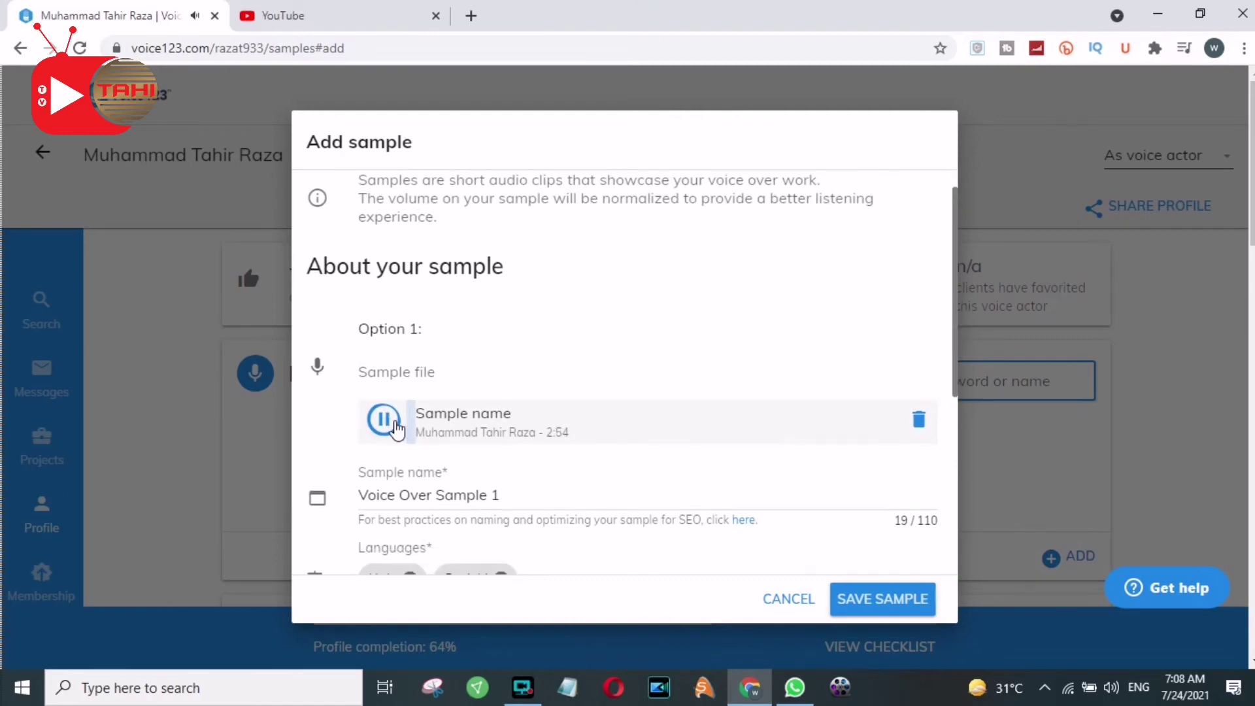
scroll(948, 523, down, 5)
click(883, 599)
click(879, 585)
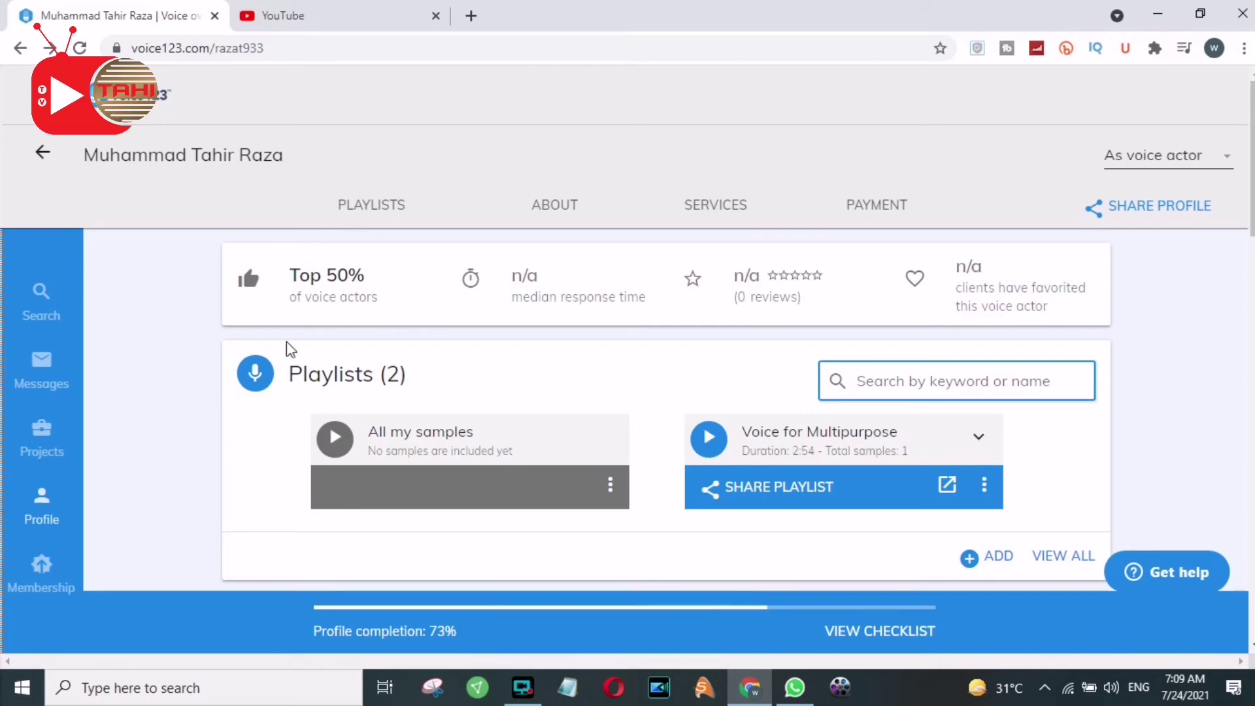
Review the 73% completion stats and scroll through the About section with bio and Pakistan location
mouse_move(337, 285)
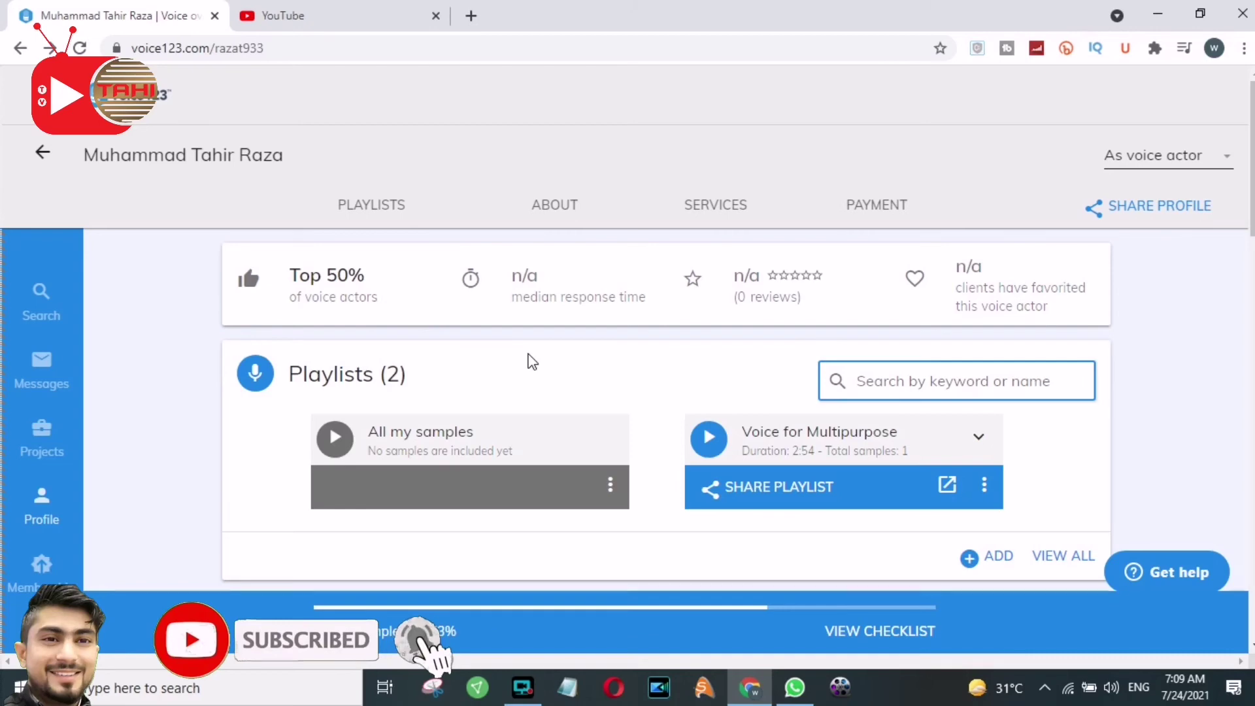
mouse_move(796, 317)
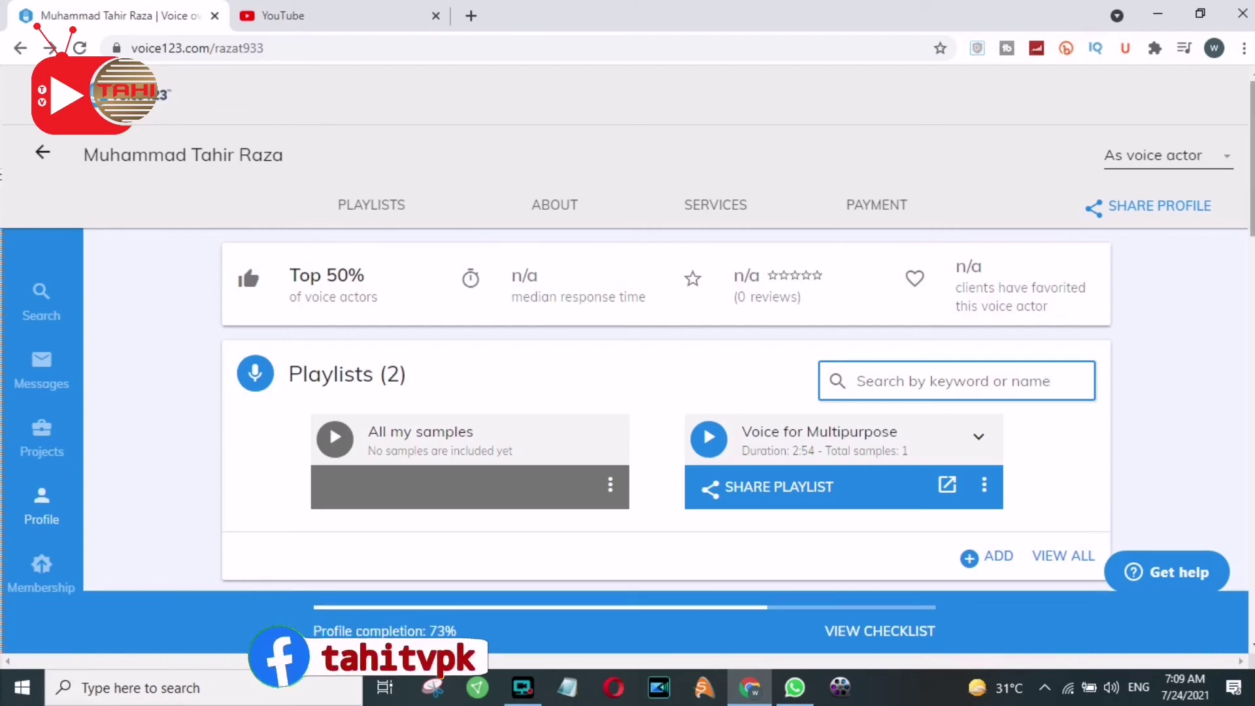
scroll(666, 327, down, 4)
scroll(666, 327, down, 3)
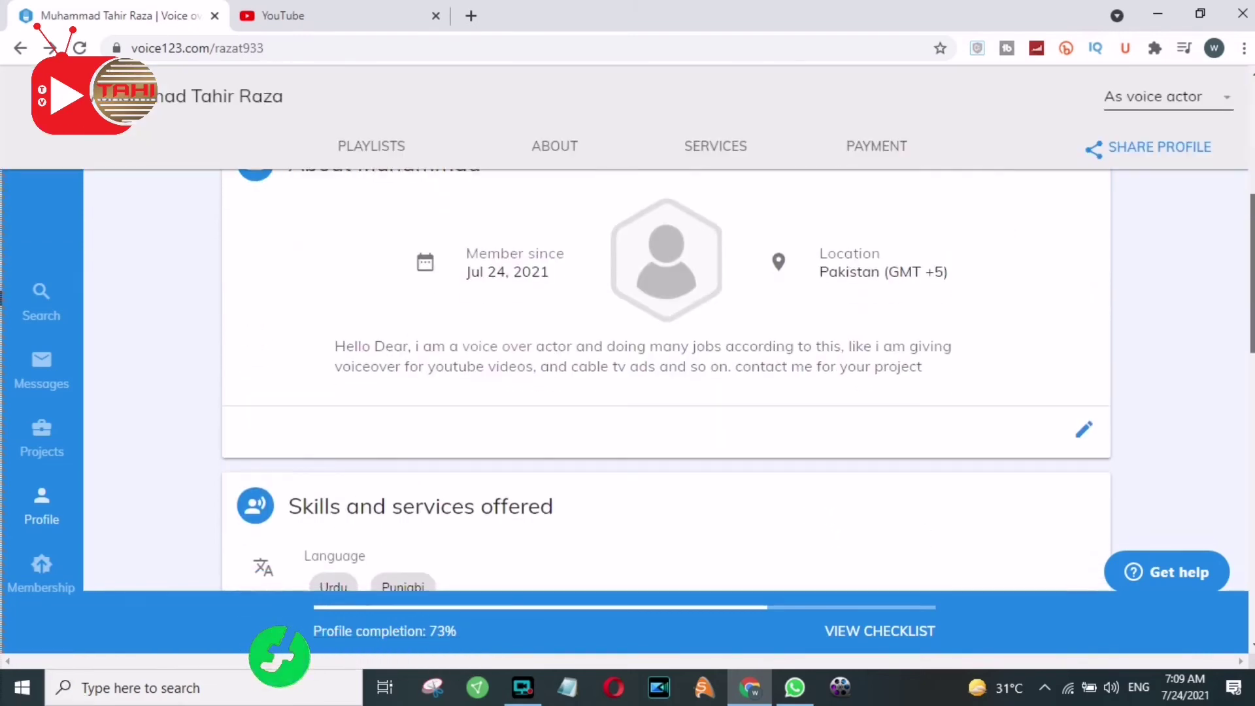
scroll(666, 327, down, 5)
scroll(666, 327, up, 4)
scroll(1237, 169, up, 9)
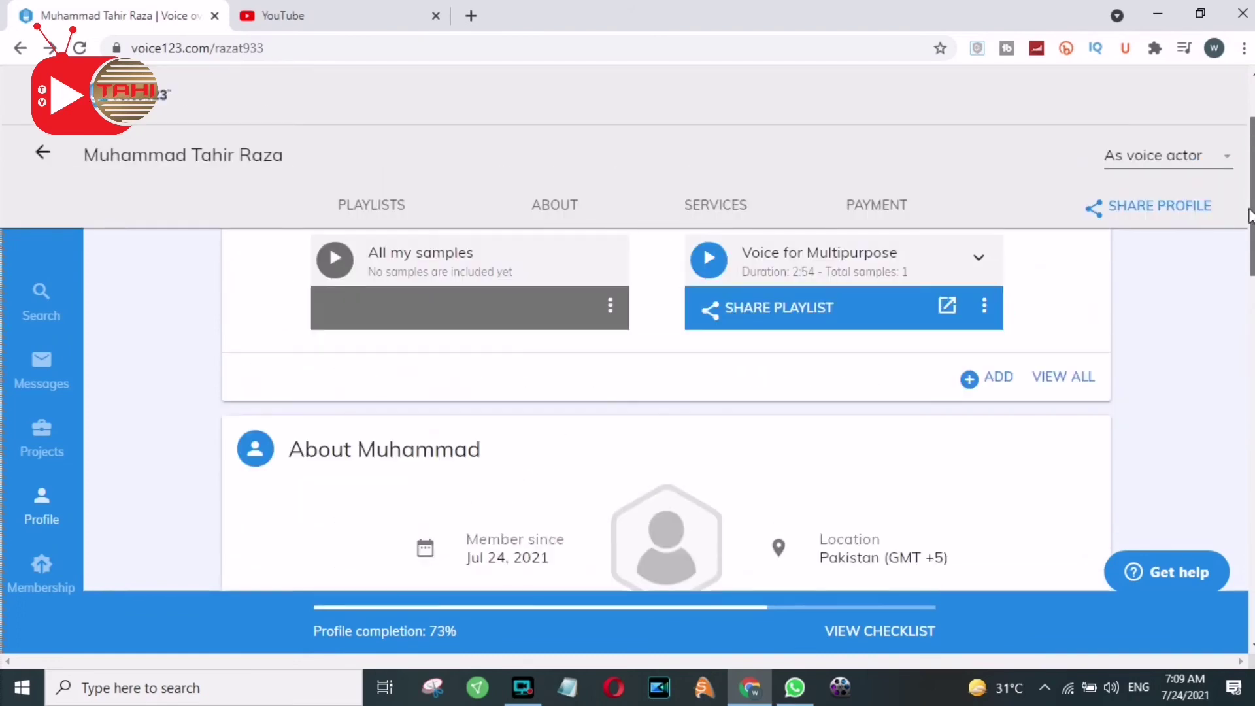
Go to Messages and close the blue onboarding notice about client conversations
click(52, 376)
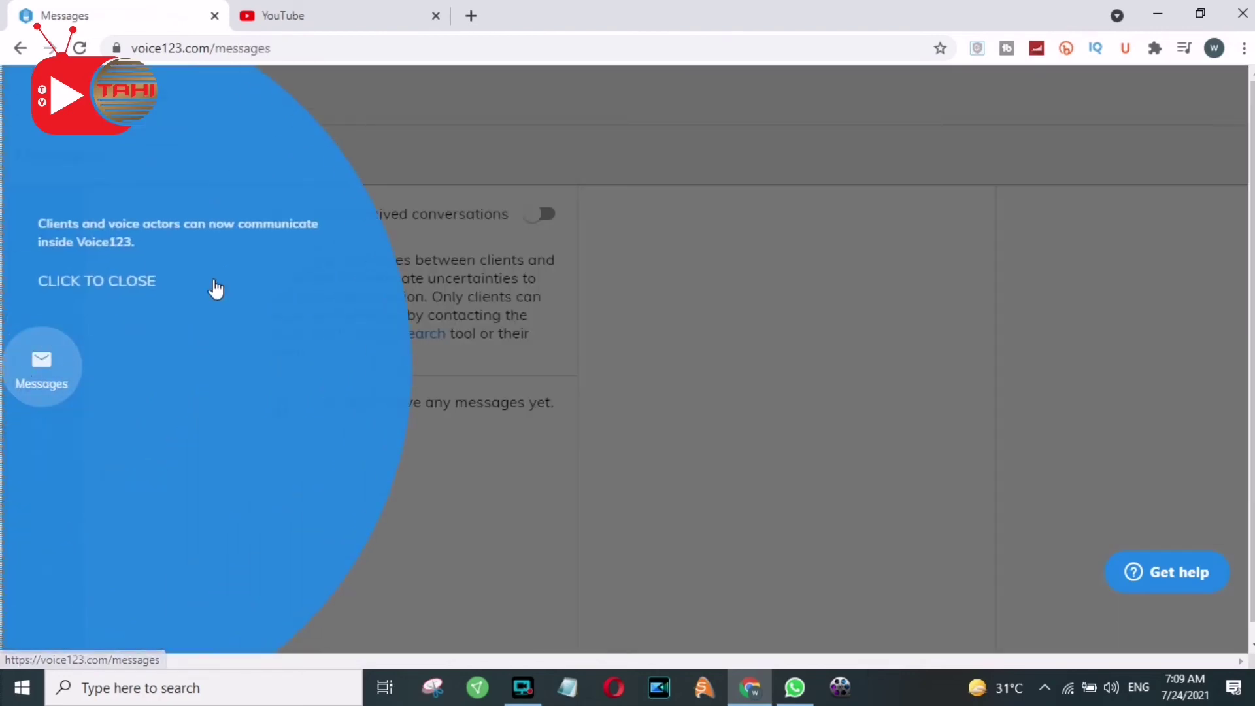
click(190, 358)
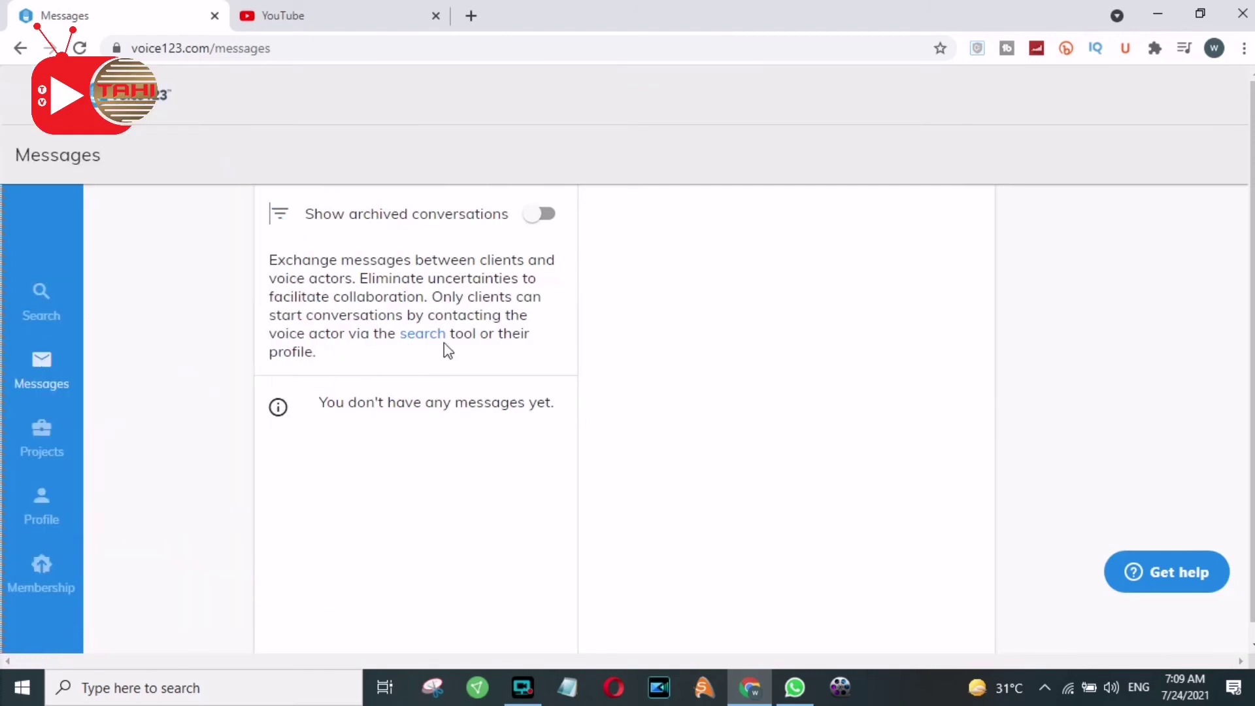